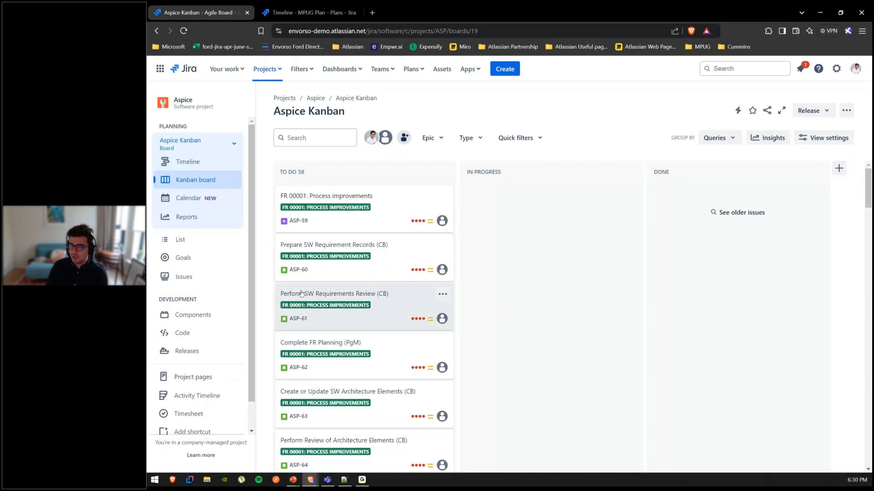
Review the details of the Perform SW Requirements Review (CB) and SW Feature Design & Unit Construction & Verification (L0) issues.
click(301, 294)
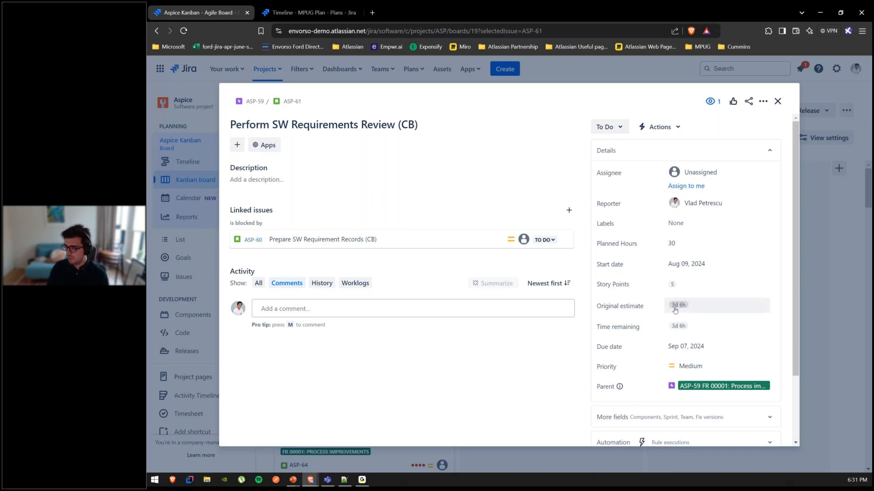
click(820, 288)
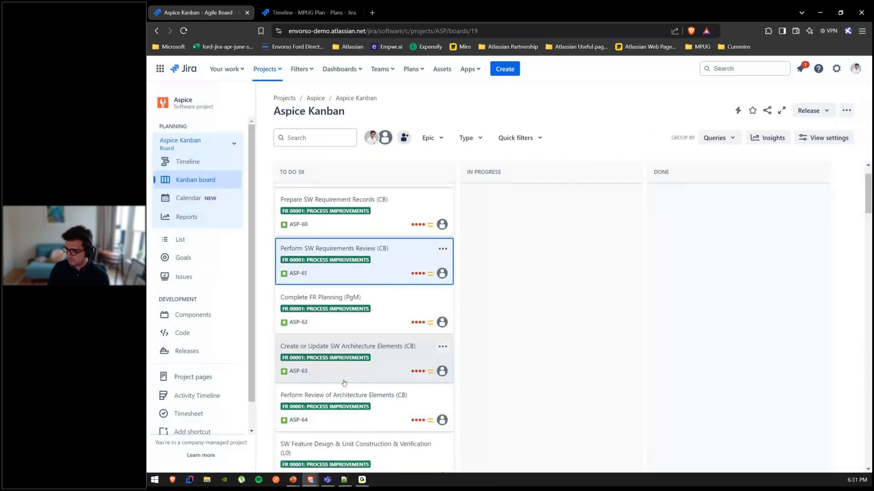
click(337, 449)
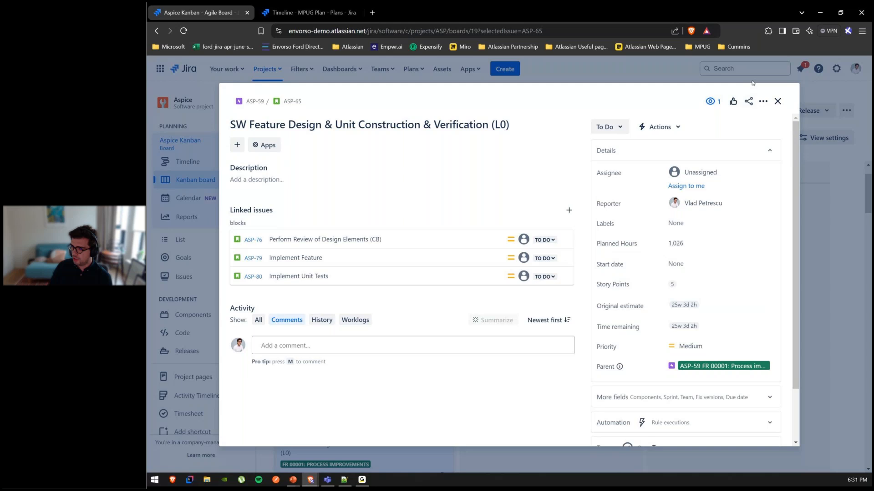
click(776, 102)
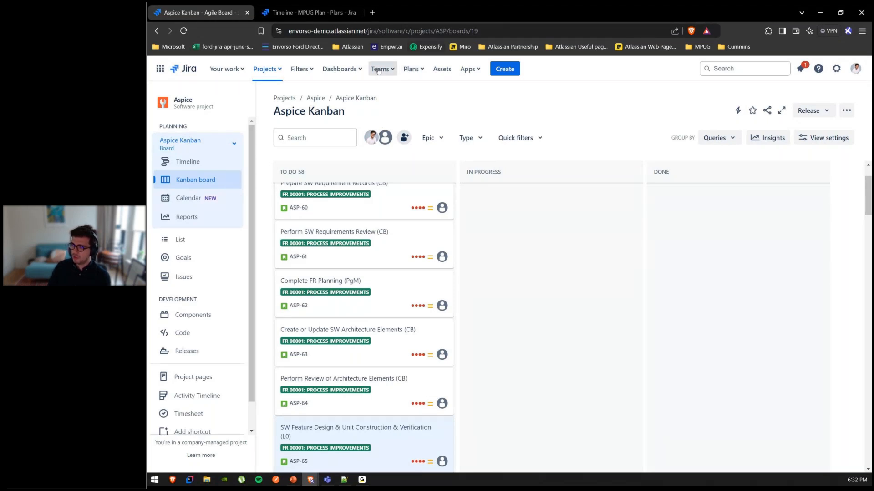
Switch to the MPUG Plan timeline.
click(409, 71)
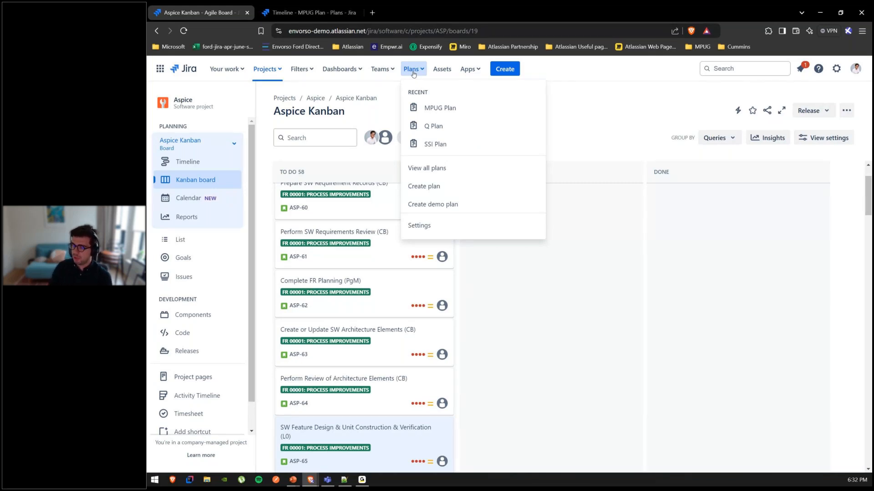
click(413, 70)
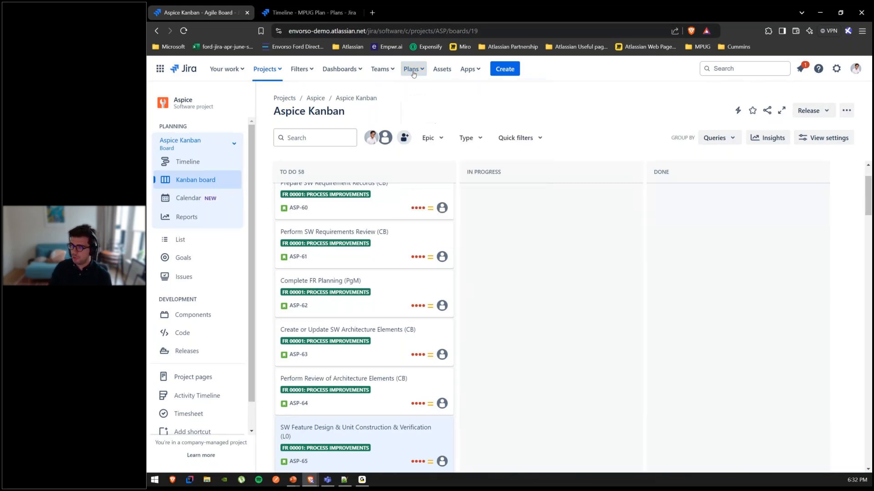
click(313, 17)
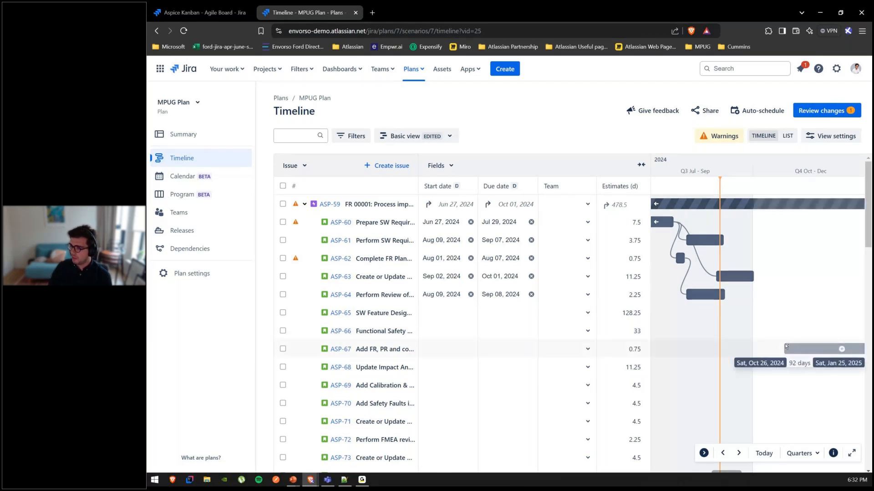
Move ASP-60 on the timeline so it runs from Aug 19 to Sep 20, 2024.
scroll(785, 346, left, 2)
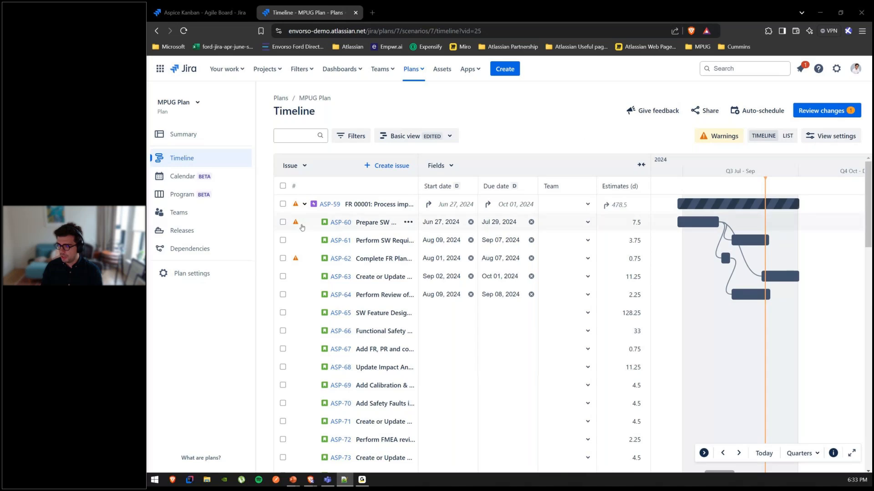
mouse_move(297, 225)
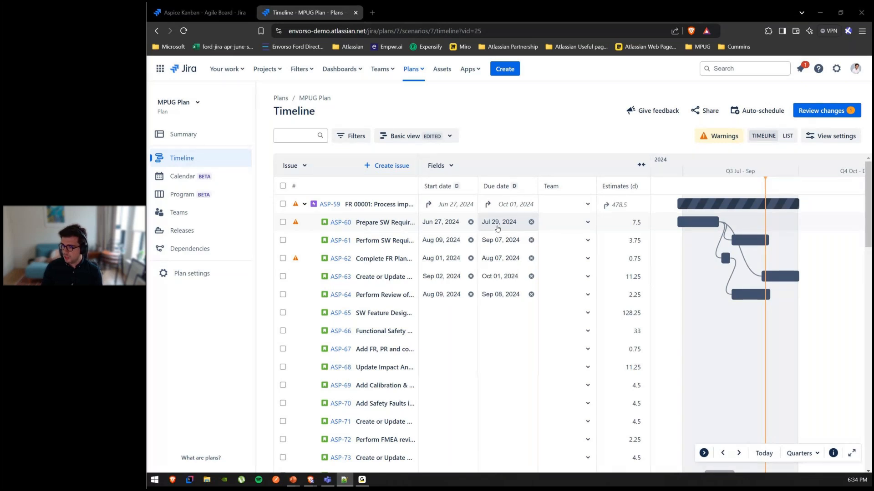
drag(708, 223, 753, 221)
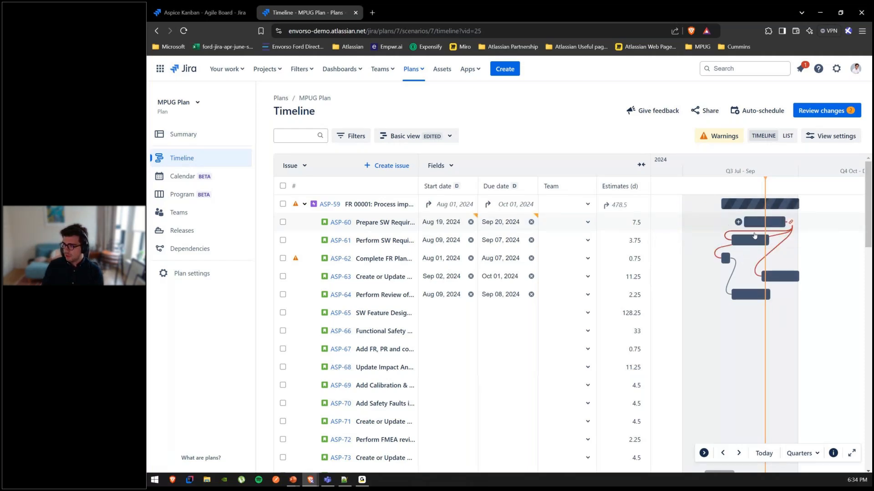
scroll(821, 252, right, 2)
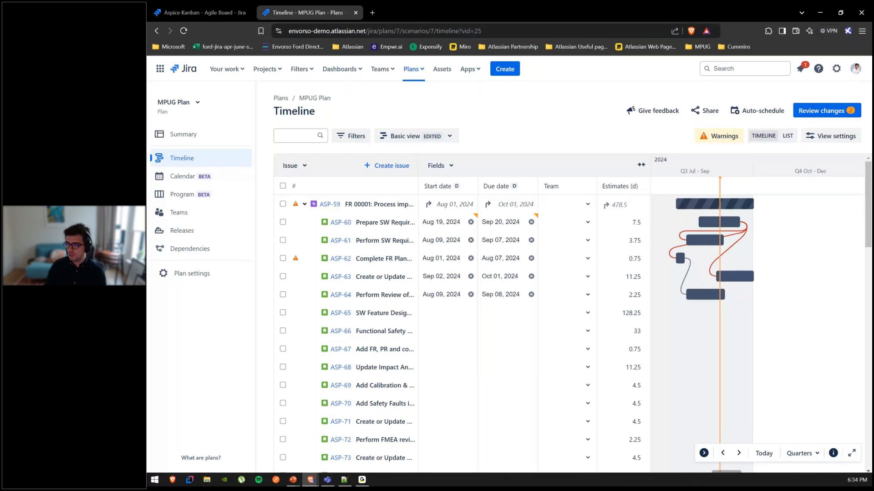
key(alt+Tab)
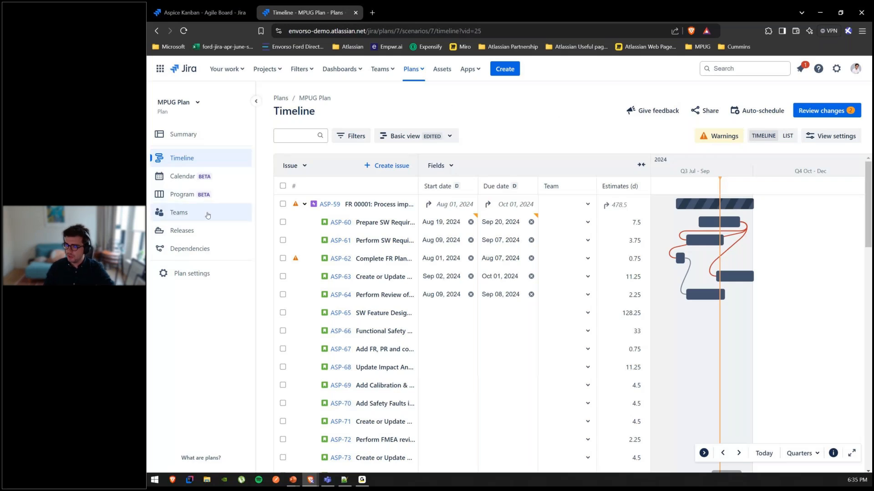
Review the Jedi team's settings in the plan, including members, issue source, planning style and weekly capacity.
click(208, 215)
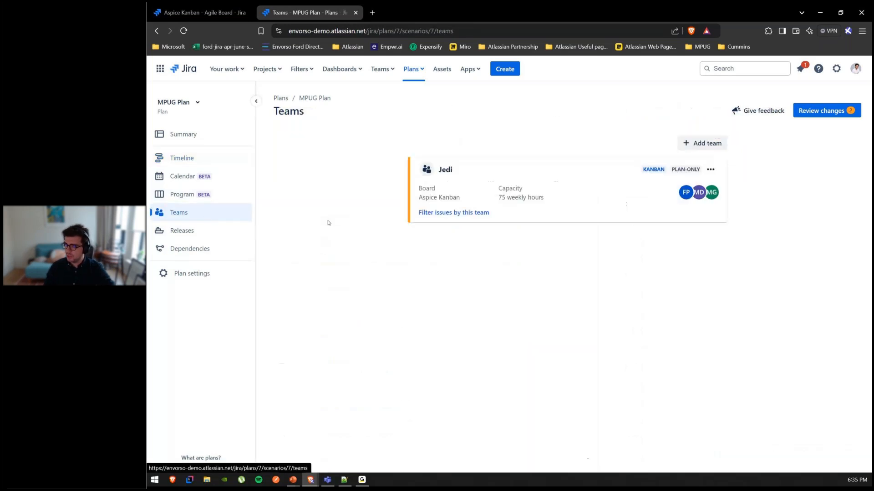
click(710, 170)
click(709, 192)
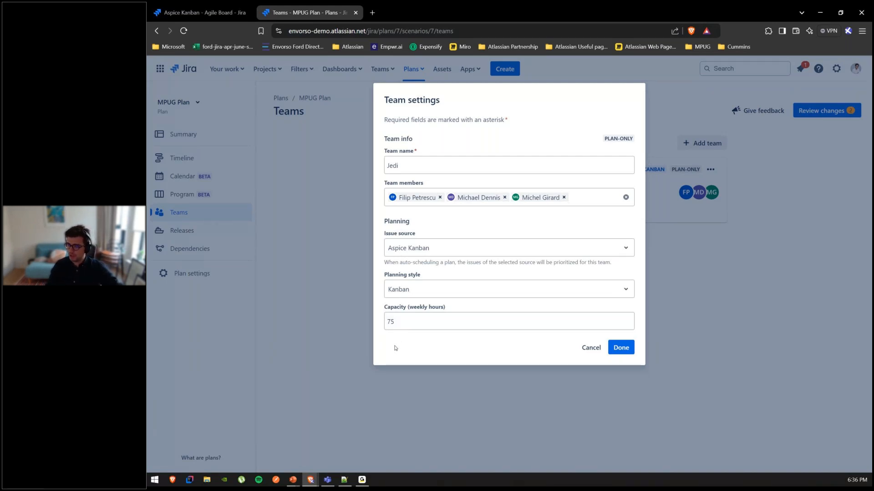
click(618, 350)
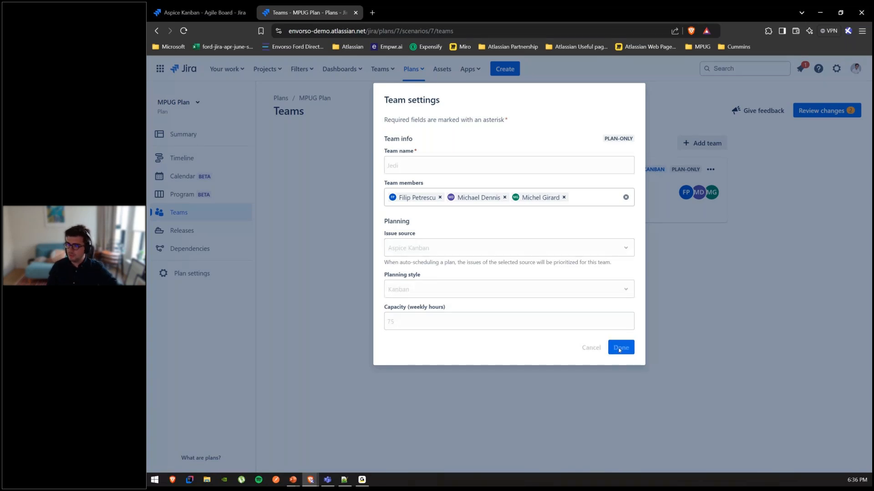
Assign the Jedi team to ASP-60, ASP-61, ASP-62 and ASP-63 in the plan timeline.
click(213, 158)
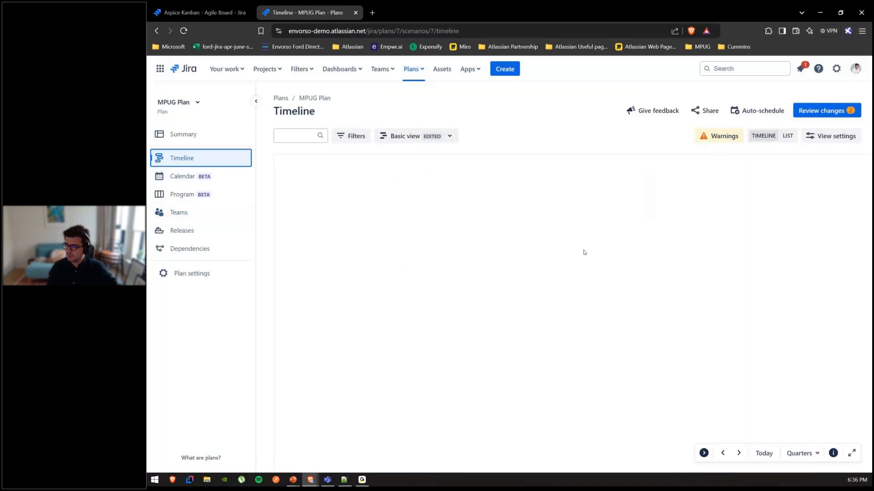
click(574, 222)
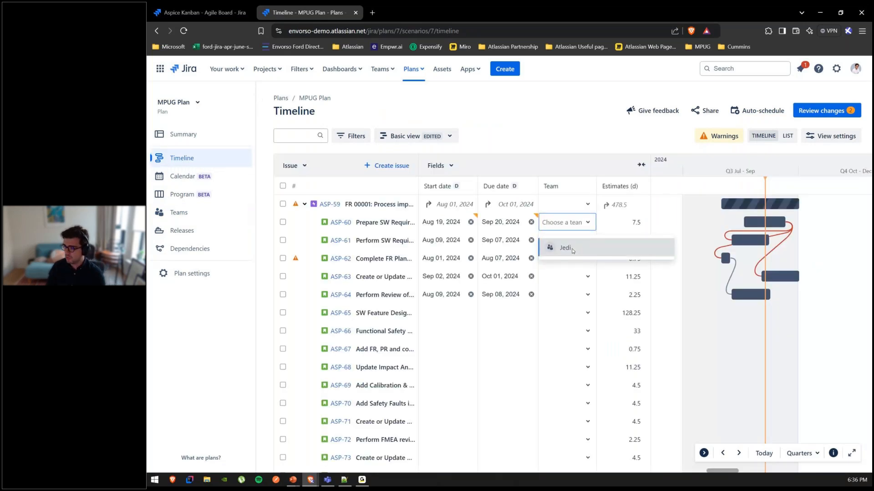
click(573, 249)
click(578, 241)
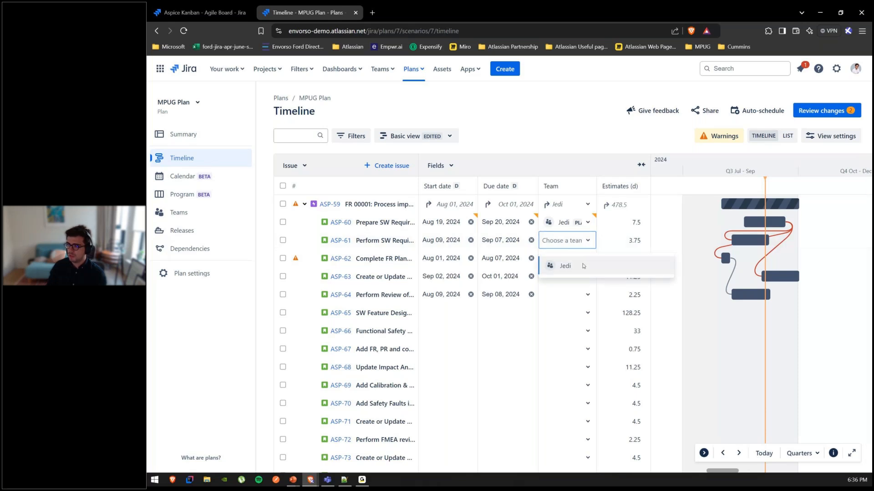
click(583, 267)
click(586, 260)
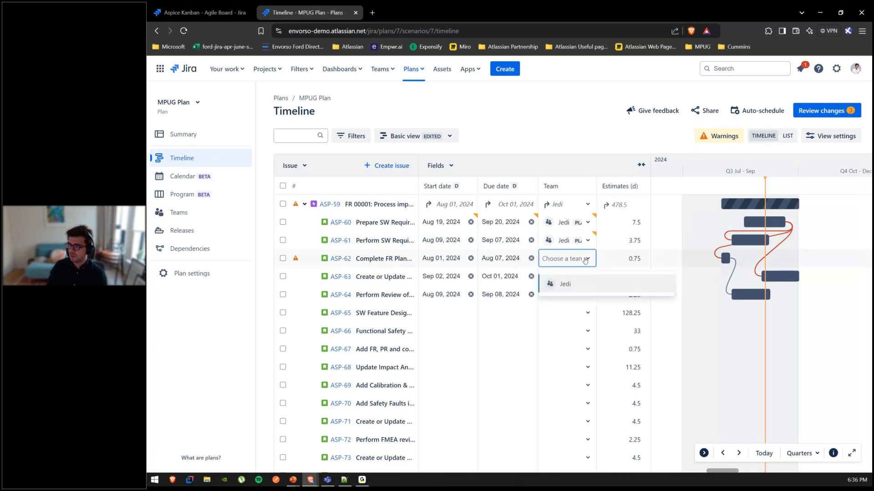
click(576, 289)
click(577, 276)
click(577, 301)
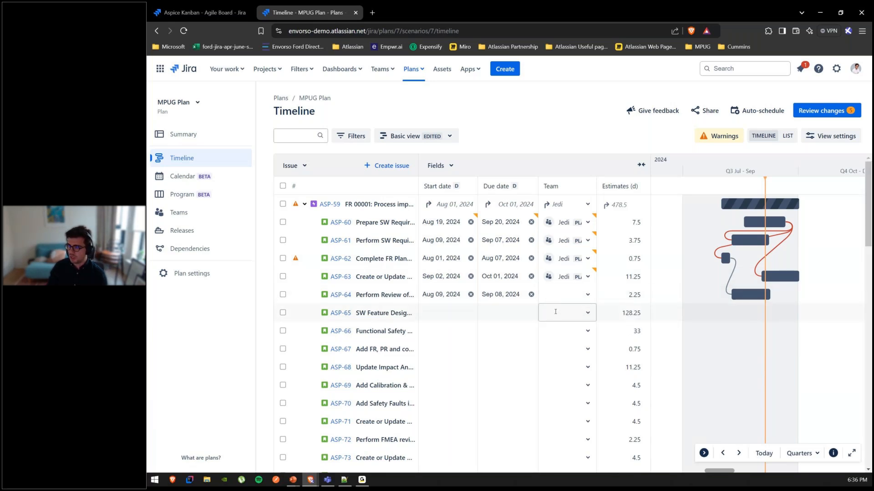
Schedule ASP-65 from Aug 17 to Nov 16, 2024 and ASP-66 from Sep 17 to Dec 17, 2024 on the timeline.
click(742, 312)
scroll(763, 314, right, 3)
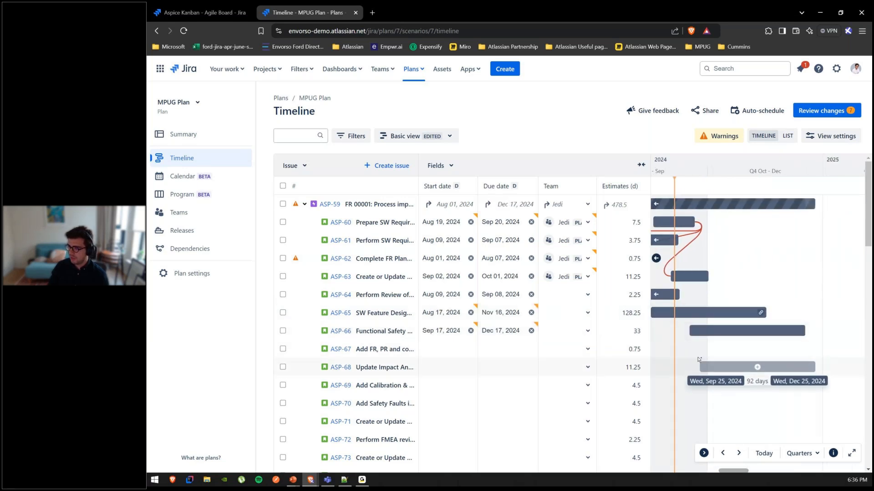
click(705, 334)
scroll(691, 350, left, 3)
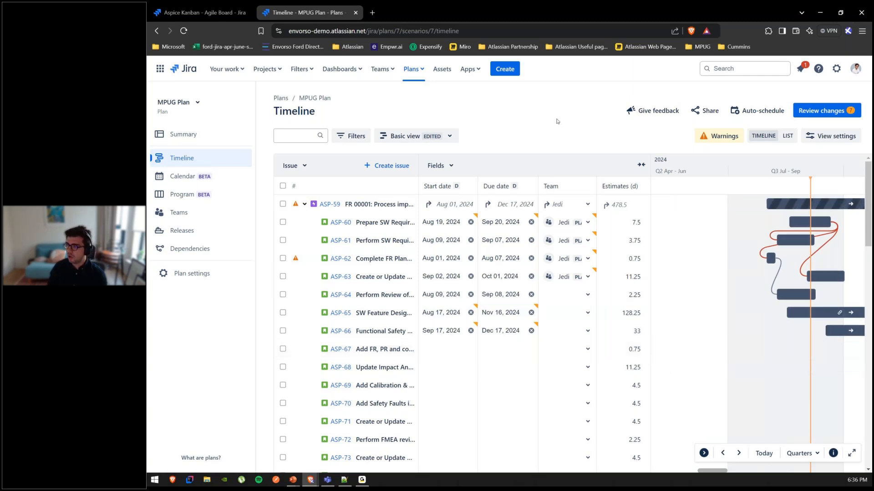
Auto-schedule the plan's issues, preview the results and accept the changes.
click(745, 112)
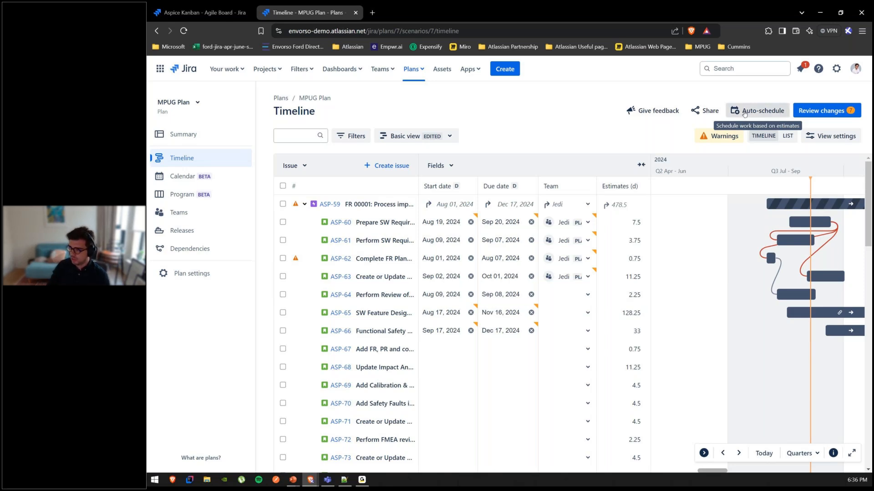
click(746, 321)
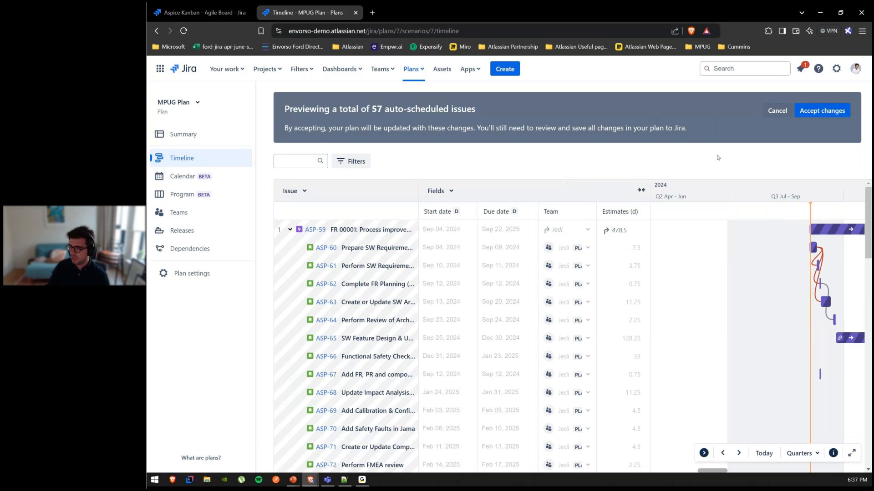
click(822, 111)
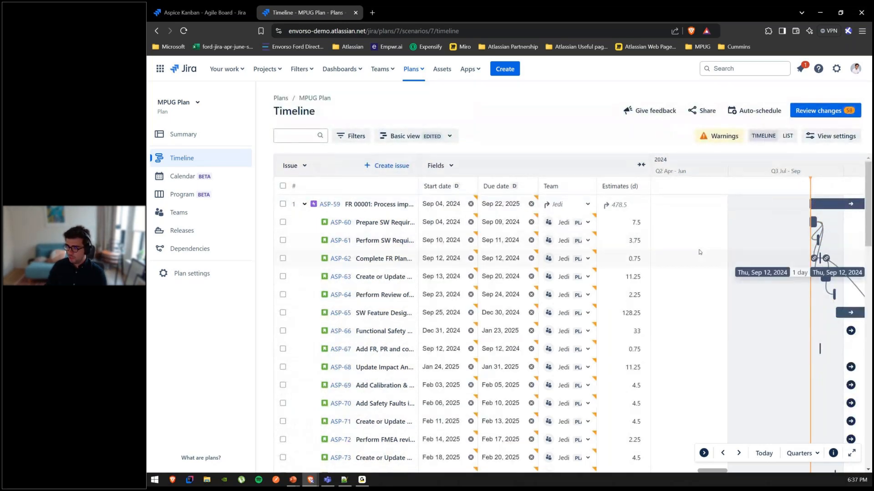
Examine the auto-scheduled dates and dependencies across the timeline through the last issue, ASP-116, collapsing the sidebar while viewing.
scroll(701, 252, right, 3)
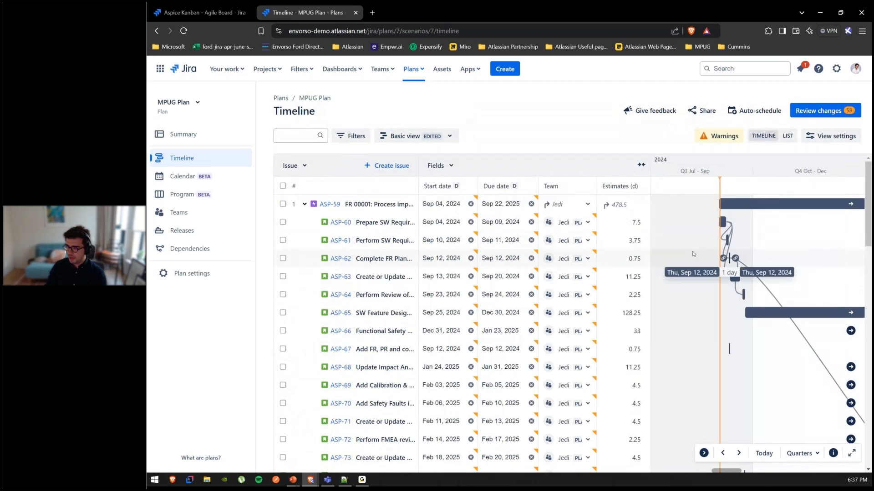
scroll(693, 253, right, 3)
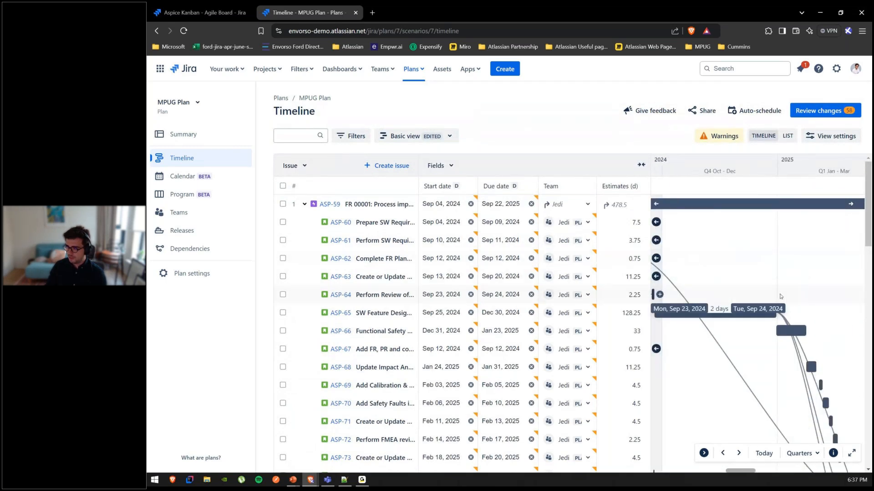
scroll(780, 297, right, 3)
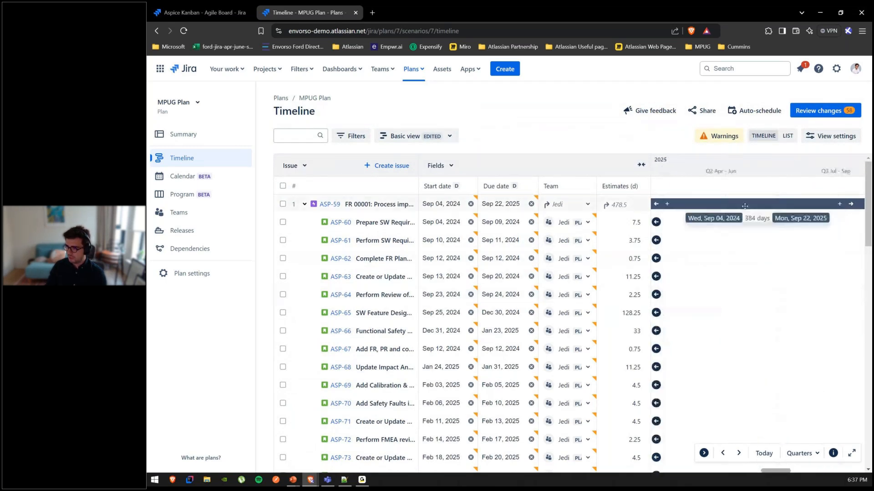
key([)
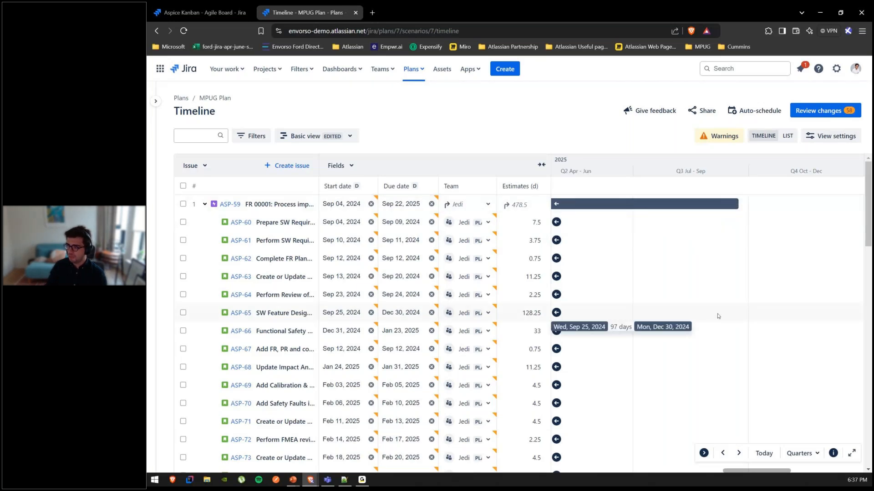
scroll(717, 316, down, 8)
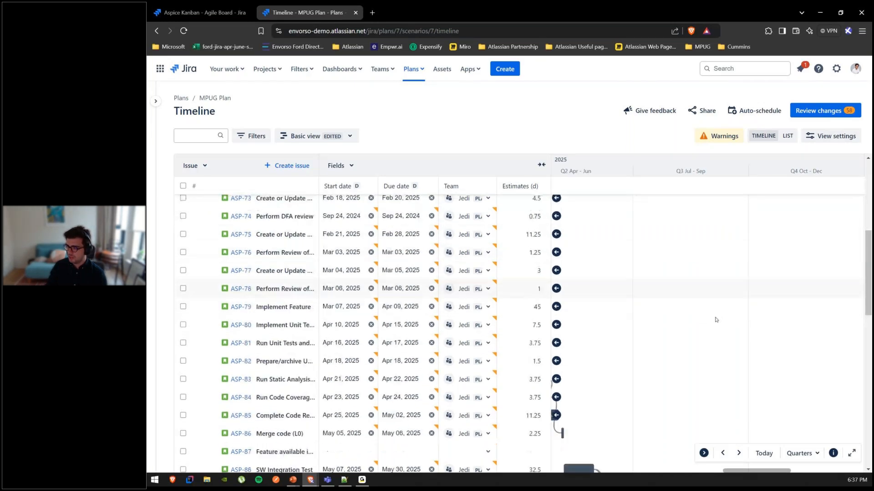
scroll(715, 320, down, 1)
scroll(715, 320, down, 5)
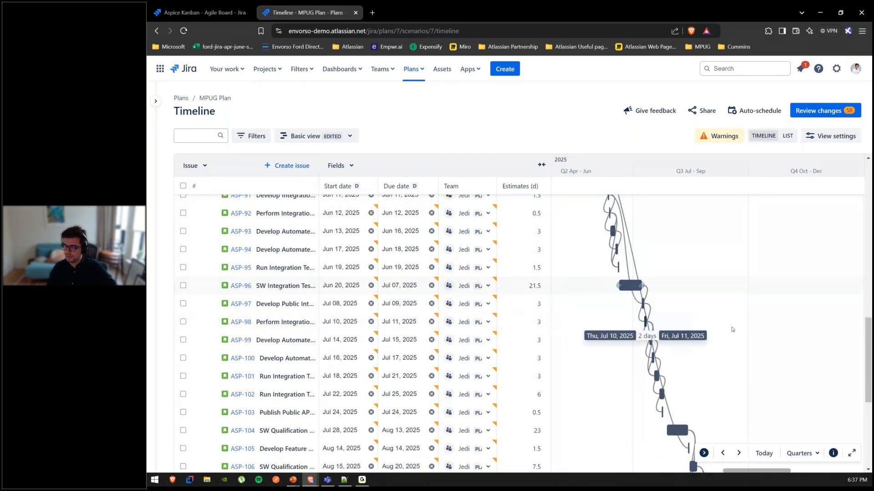
scroll(732, 329, down, 3)
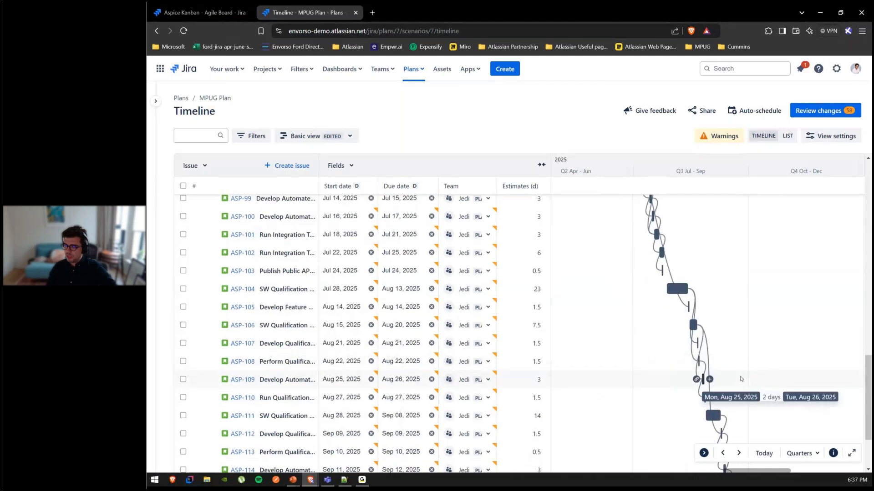
scroll(734, 401, down, 3)
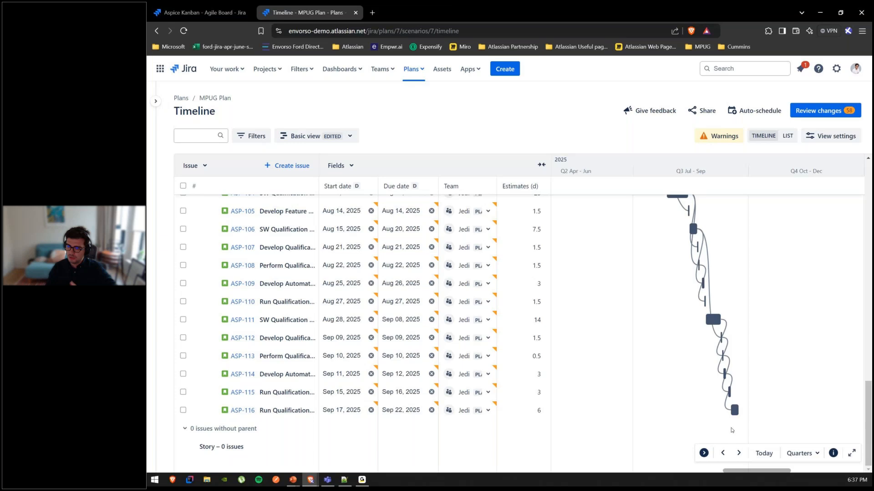
scroll(732, 430, right, 3)
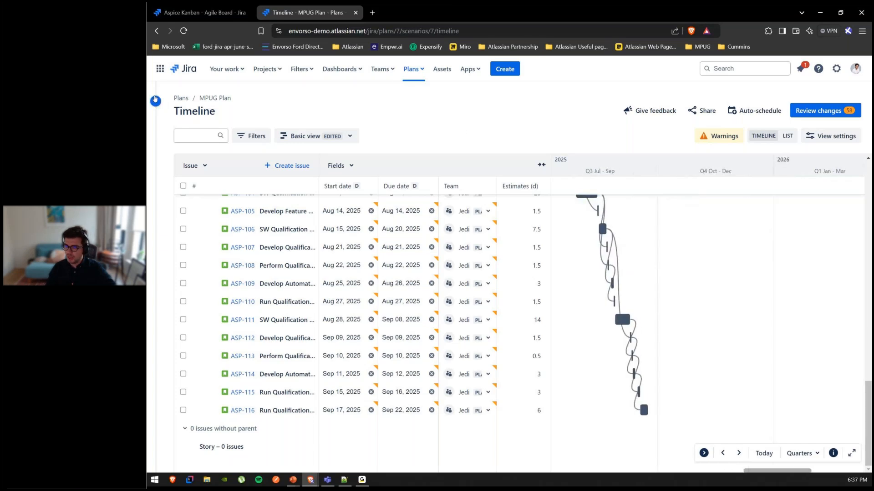
click(155, 100)
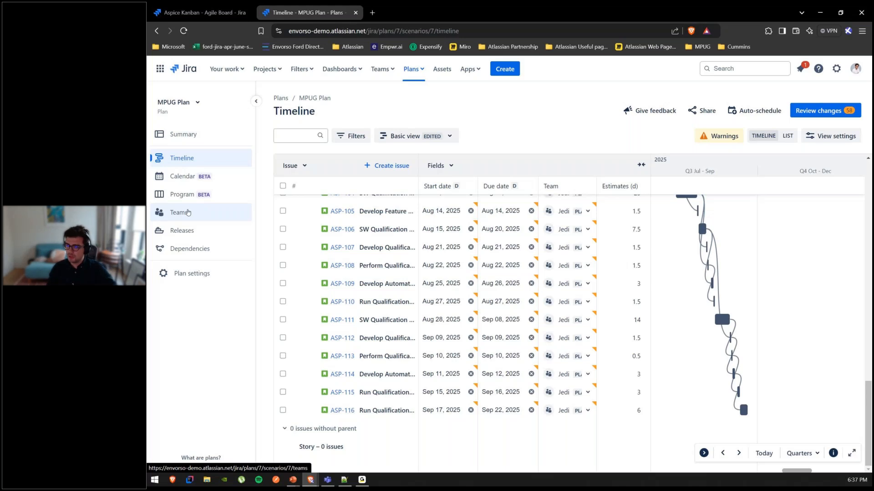
Open the Teams page of the MPUG Plan.
click(188, 212)
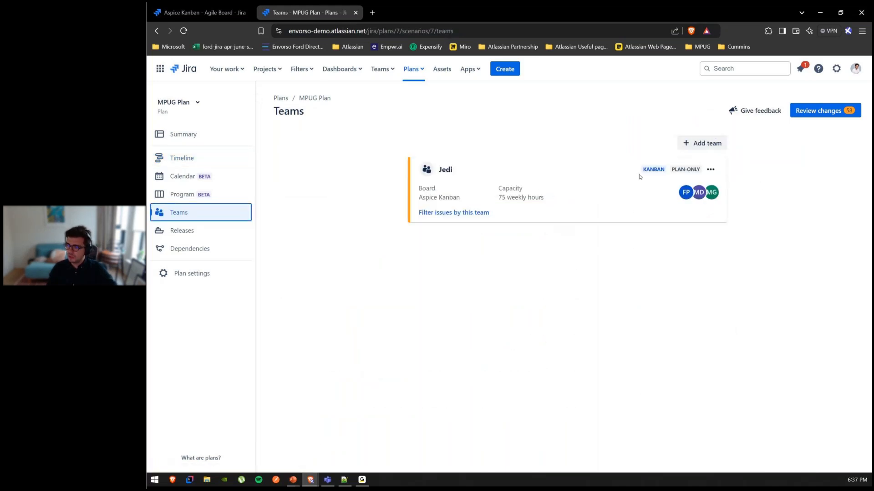
click(710, 169)
click(708, 147)
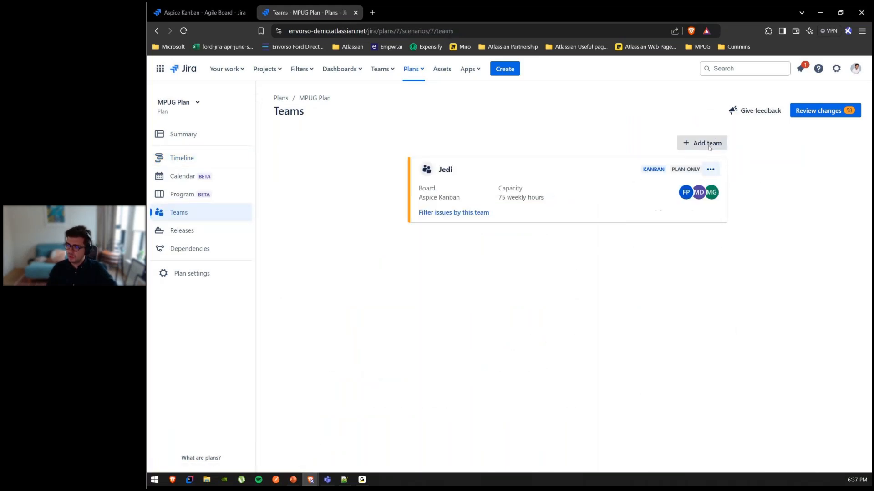
click(709, 147)
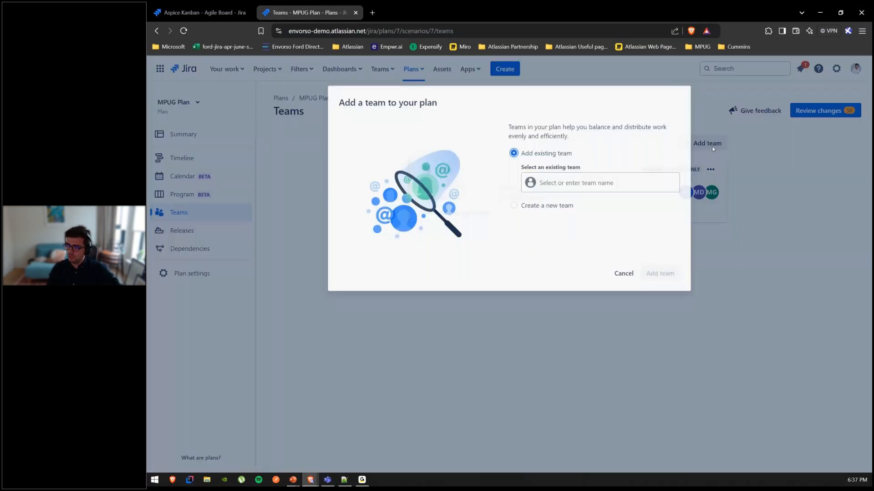
click(548, 204)
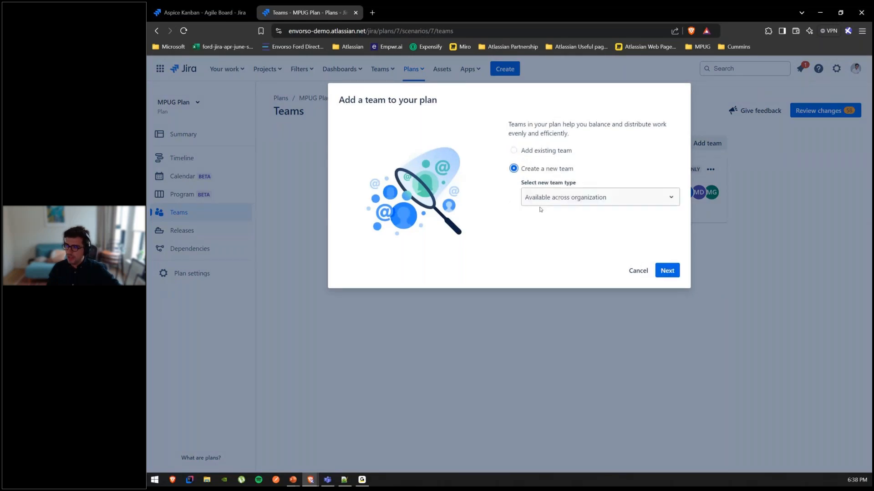
click(550, 197)
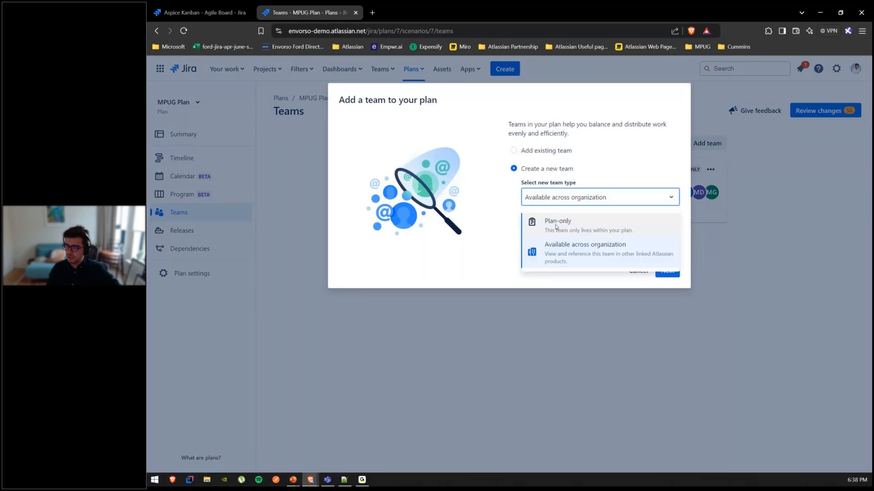
click(558, 224)
click(667, 271)
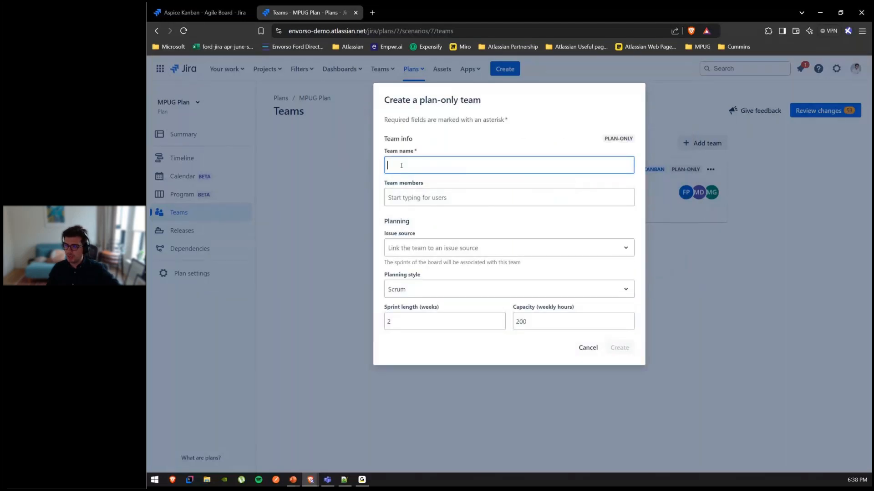
text(TEam)
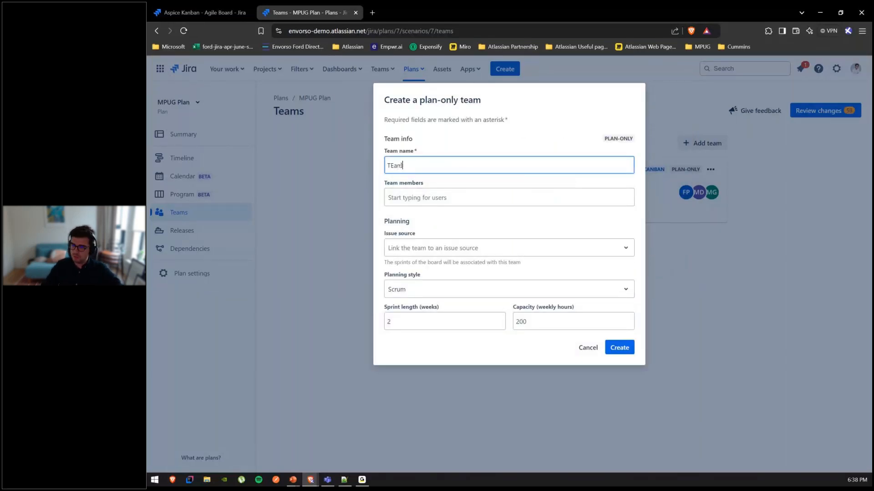
key(Right)
key(Delete)
text(e)
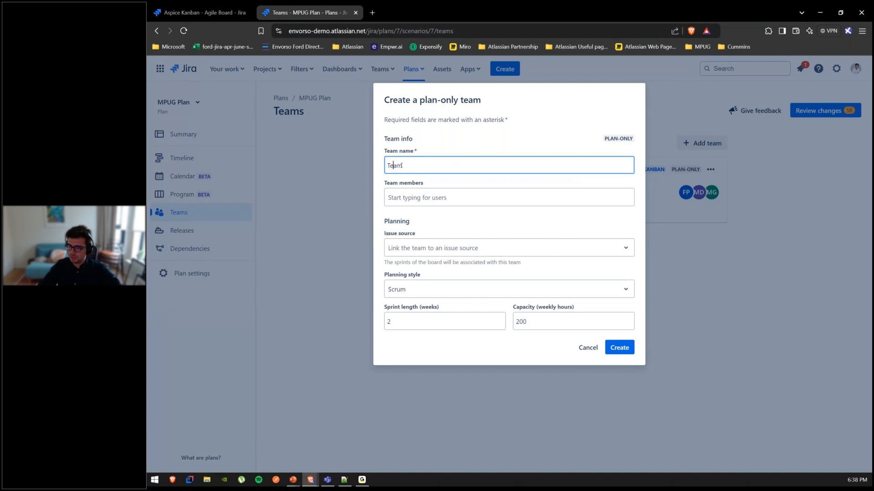
double_click(401, 166)
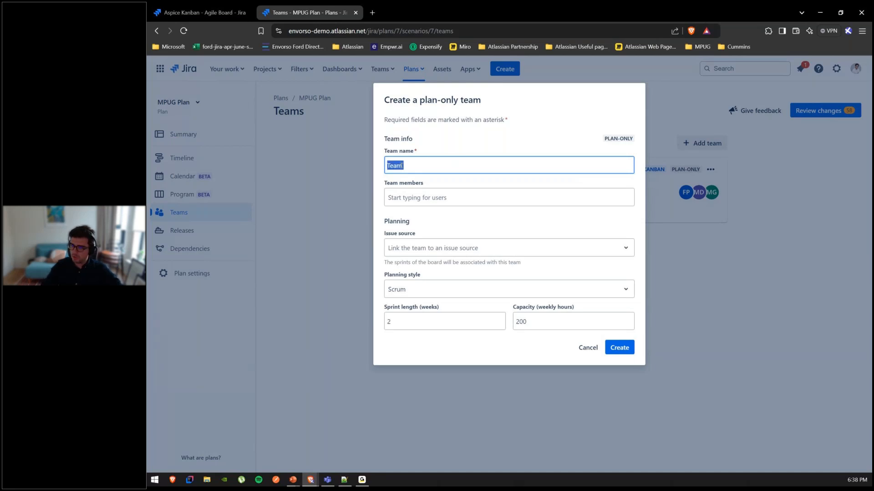
click(588, 348)
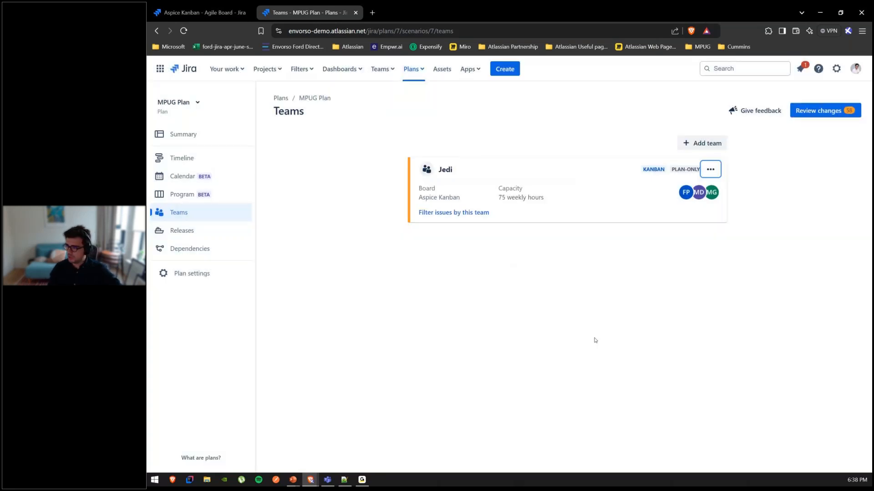
Start creating a new plan-only team for the plan and name it Sith.
click(703, 142)
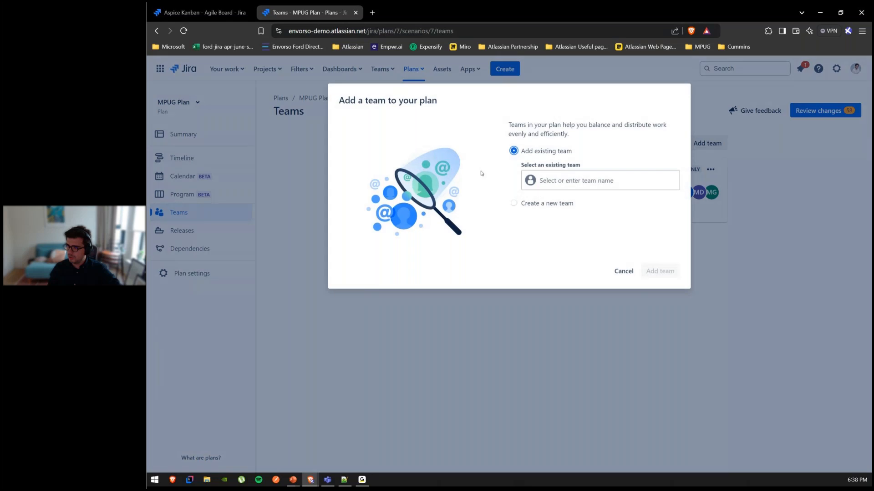
click(553, 201)
click(556, 202)
click(557, 220)
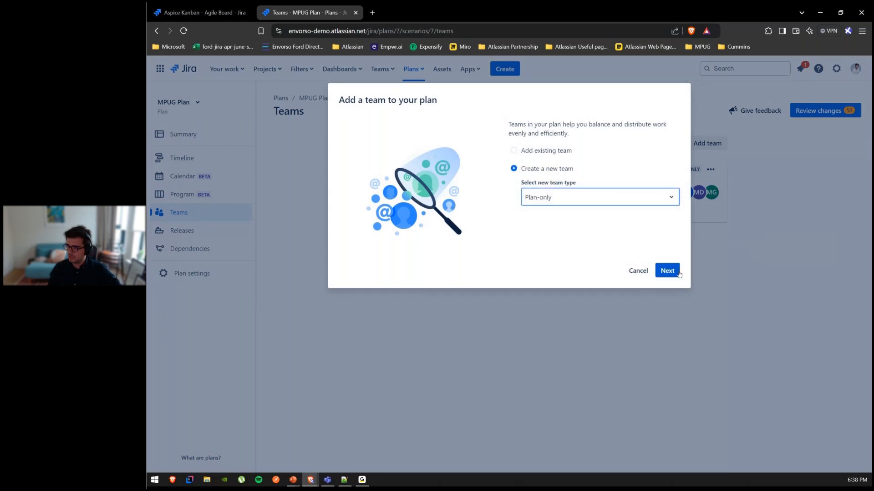
click(667, 271)
text(Sith)
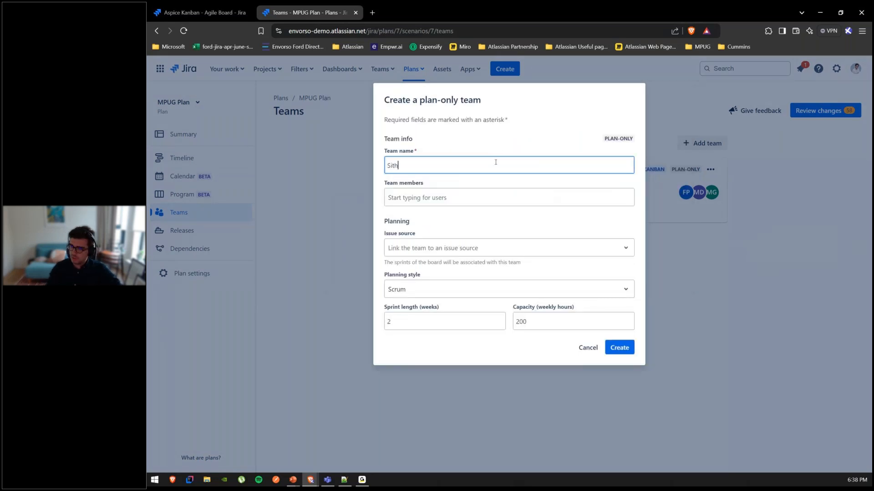
Add the second listed user and then the last remaining listed user as members of the Sith team.
click(473, 199)
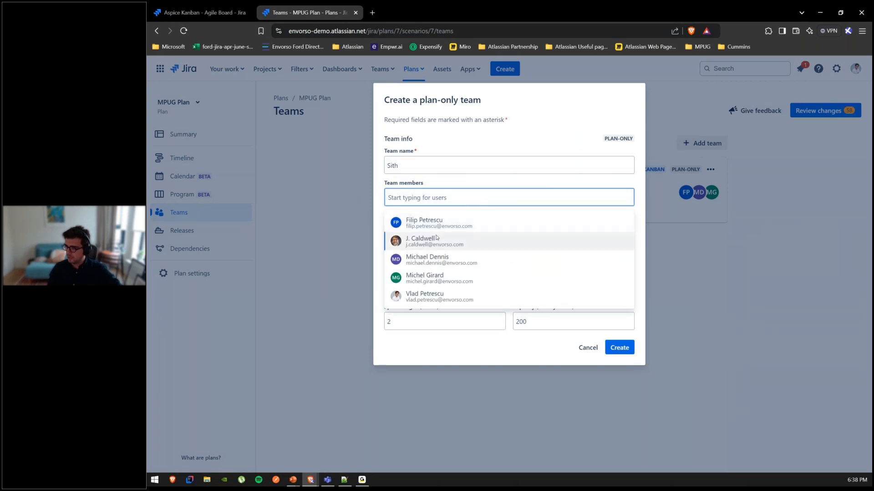
click(436, 238)
click(452, 201)
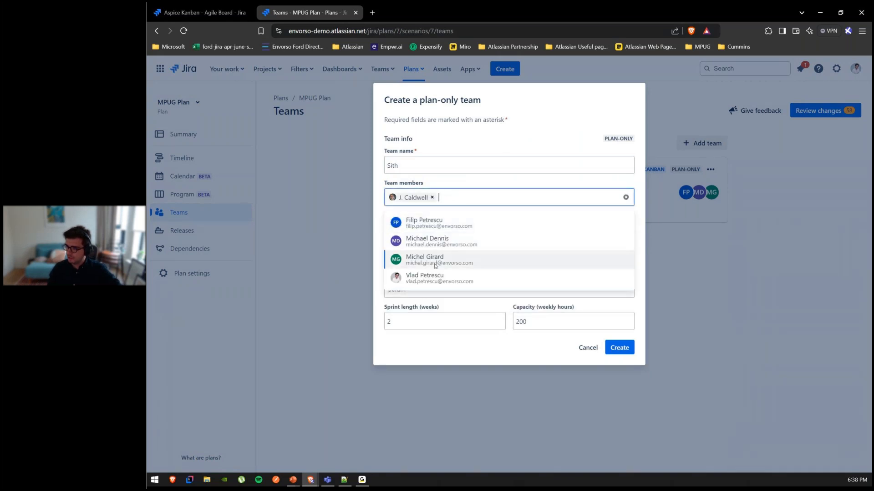
click(433, 275)
Link the Sith team to the Aspice Kanban issue source with Kanban planning and 50 weekly hours of capacity, and create it.
click(418, 249)
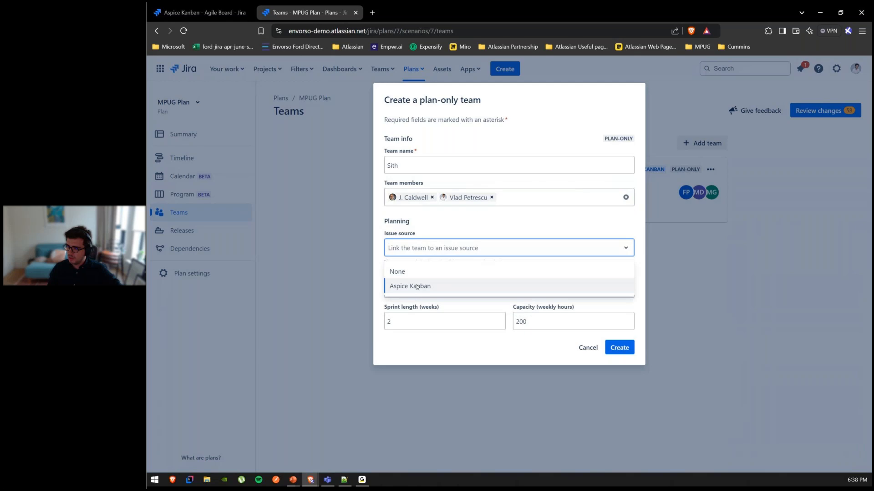
click(417, 287)
click(413, 292)
click(404, 326)
key(Tab)
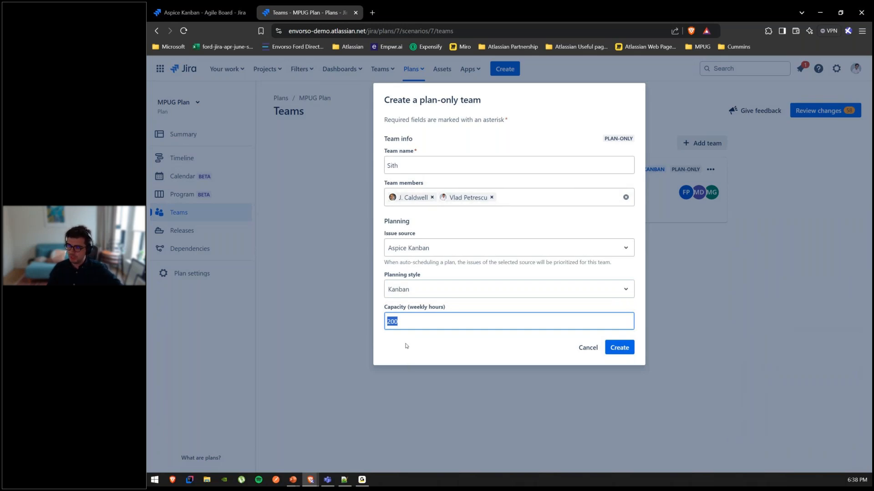
text(50)
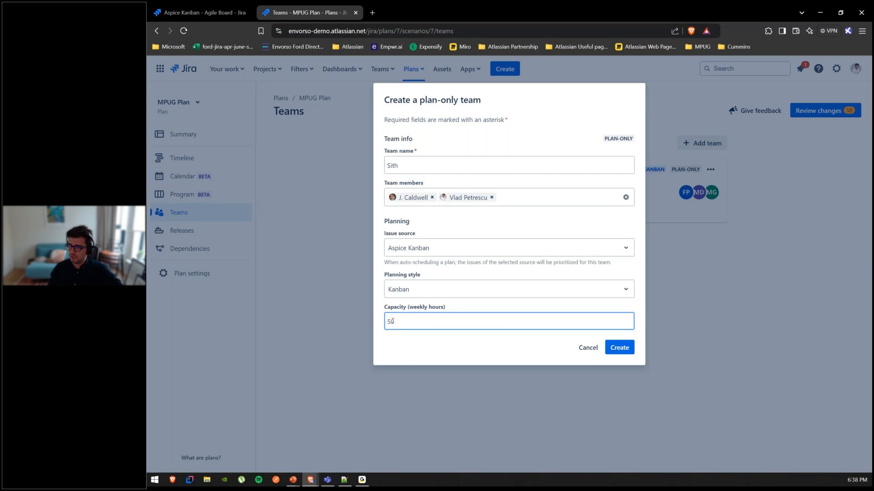
click(619, 348)
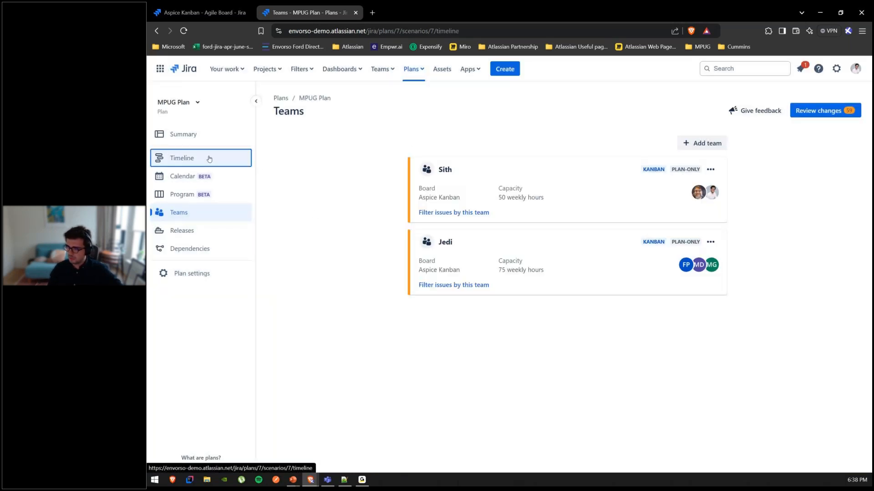
Auto-schedule the plan's timeline again with both teams, preview the results and accept the changes.
click(209, 158)
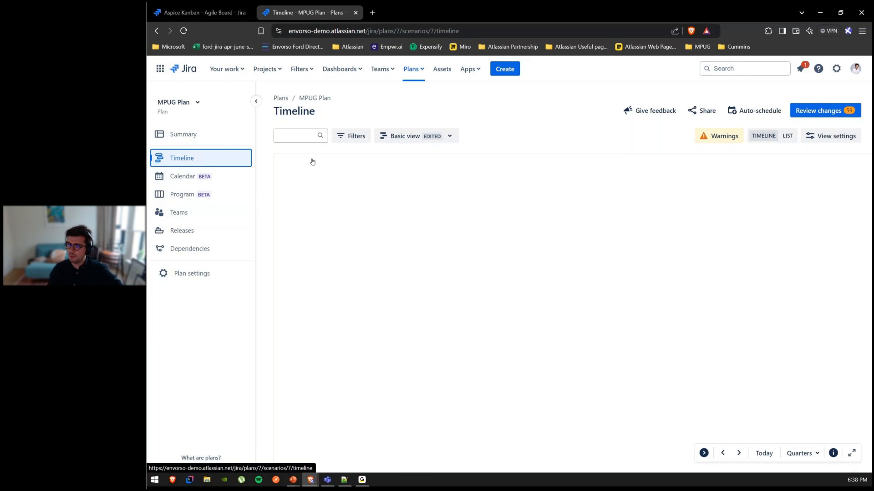
click(736, 114)
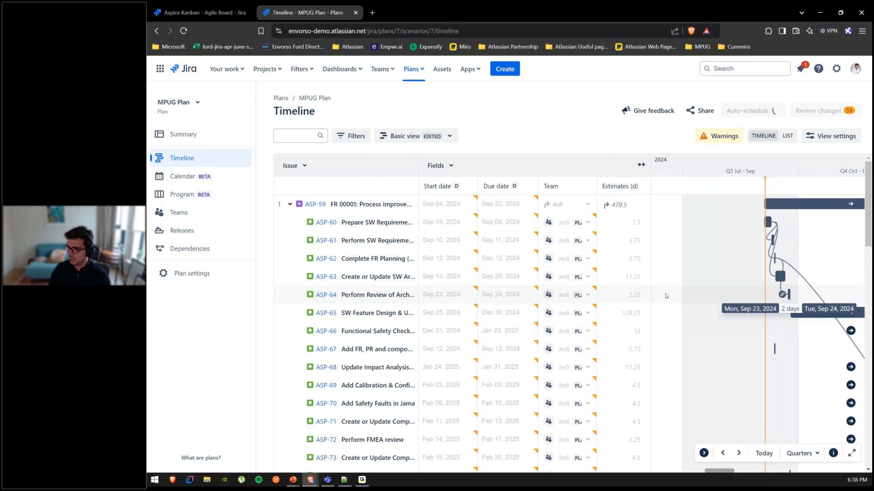
scroll(666, 296, right, 2)
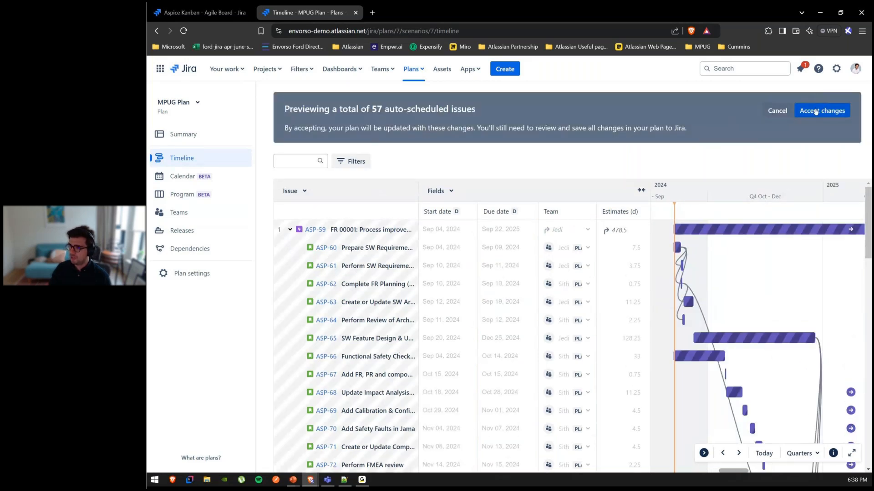
click(816, 111)
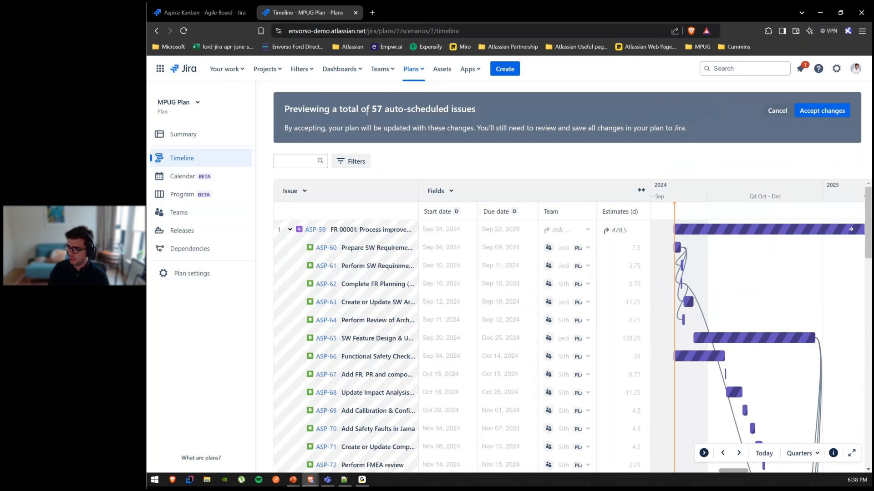
Examine the rescheduled dates, team assignments and dependencies across the timeline through ASP-116.
scroll(782, 253, down, 9)
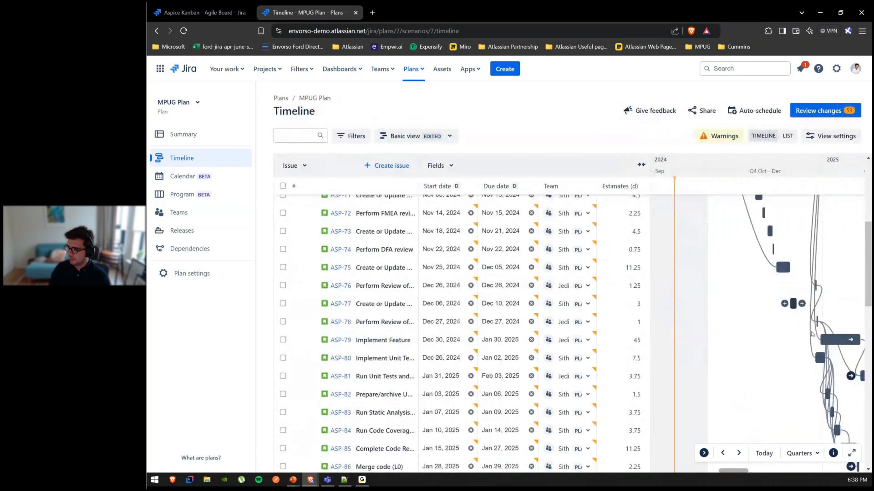
scroll(799, 332, right, 3)
scroll(794, 336, down, 6)
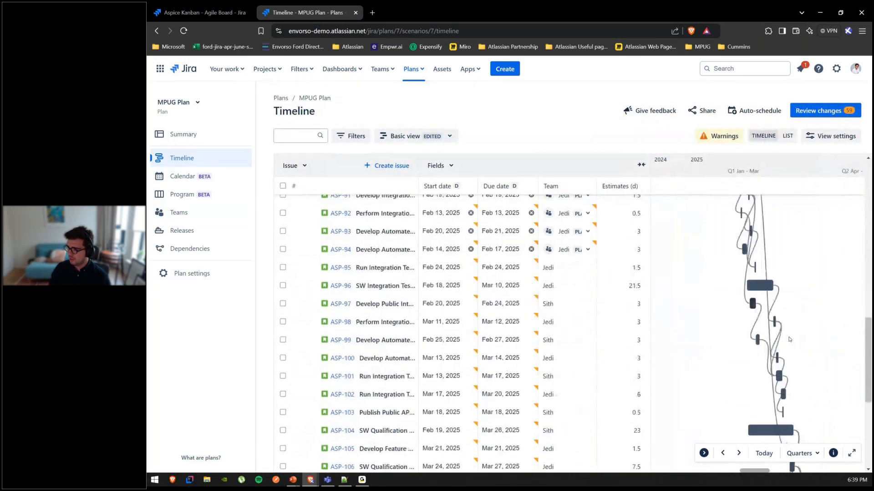
scroll(790, 339, down, 4)
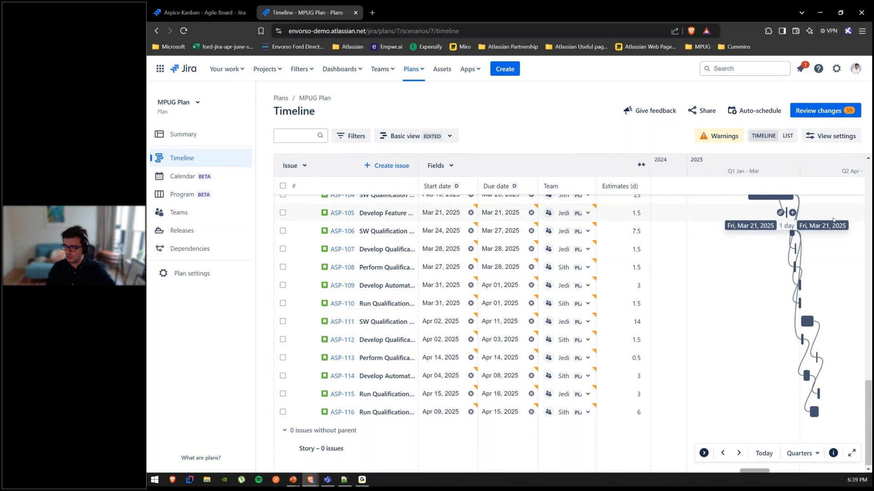
scroll(833, 221, up, 1)
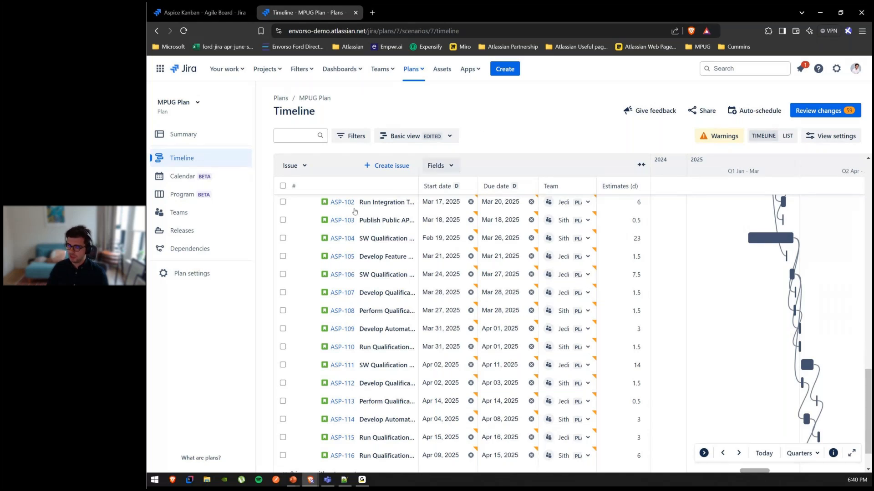
Start a new release for the Aspice project named Release 1, using a fixed start date.
click(237, 231)
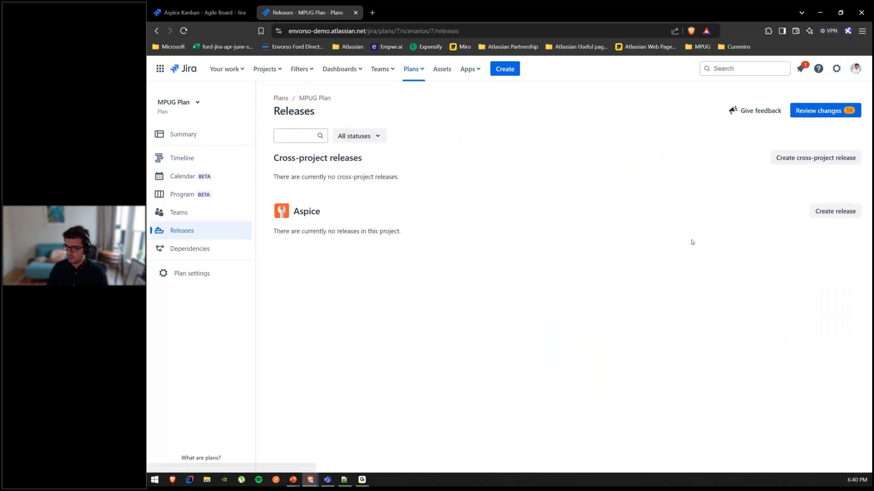
click(811, 216)
click(439, 140)
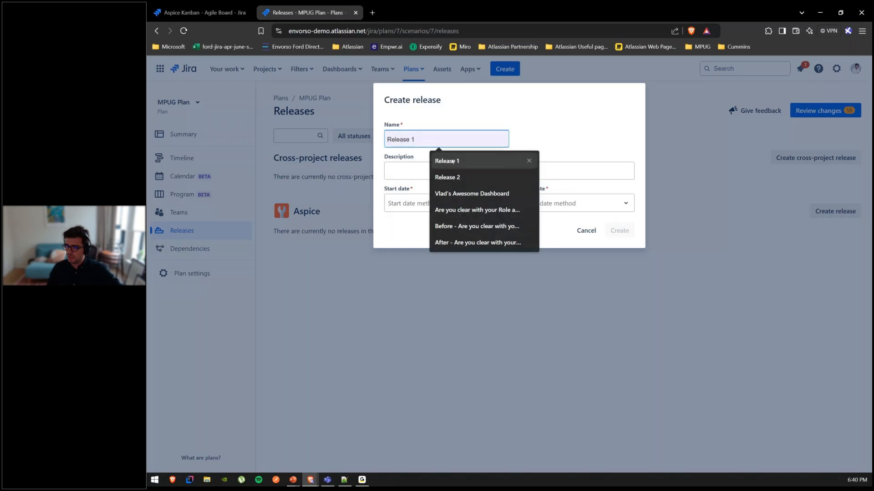
click(439, 161)
click(439, 202)
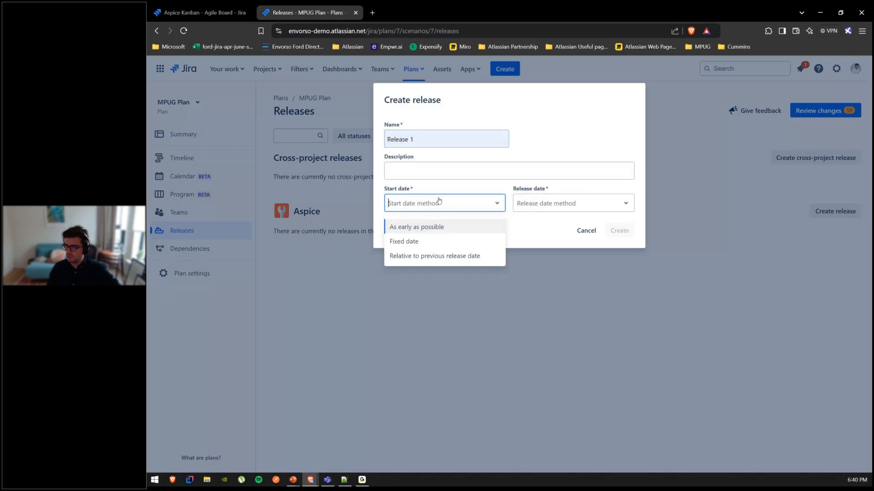
click(415, 241)
Give the release a fixed release date of Dec 31, 2024.
click(562, 205)
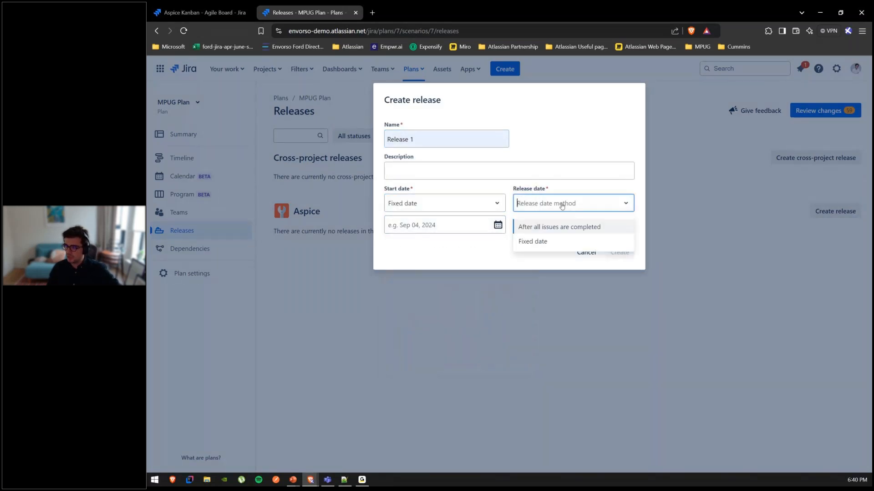
click(532, 241)
click(556, 228)
click(645, 250)
click(645, 250)
click(645, 251)
click(567, 341)
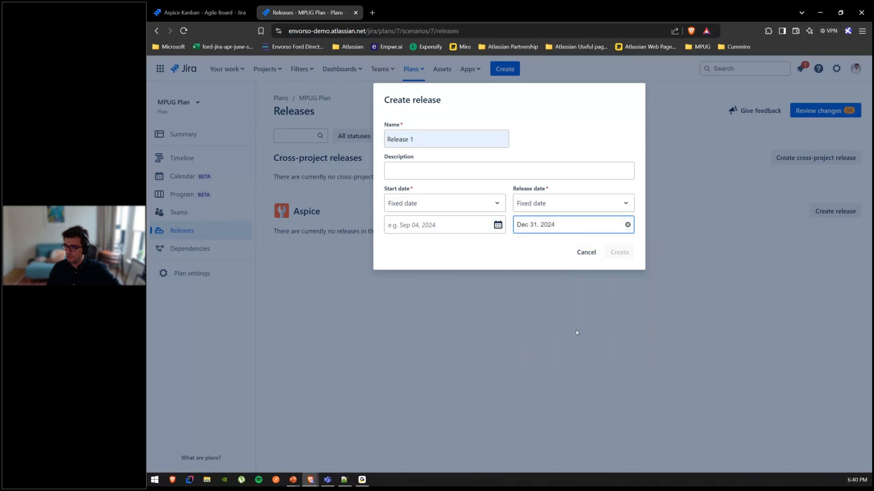
click(486, 248)
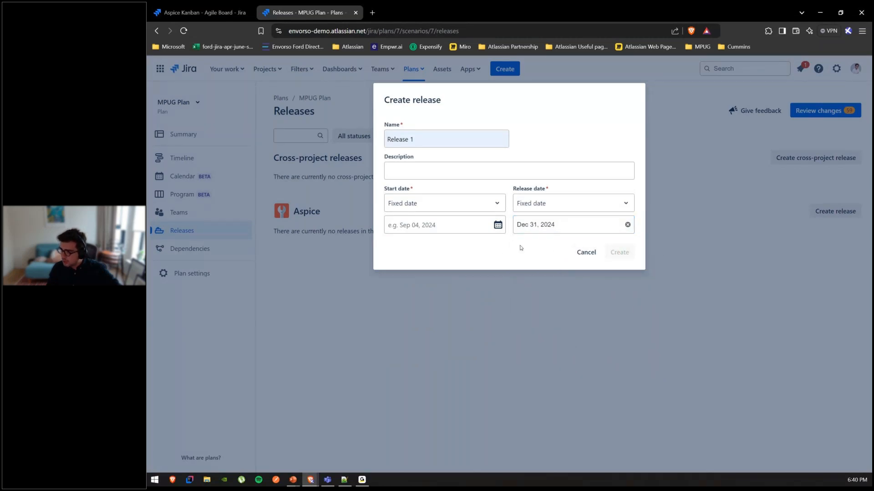
Enter "descre" as the release description and change the release name to Release A.
click(433, 176)
text(descre)
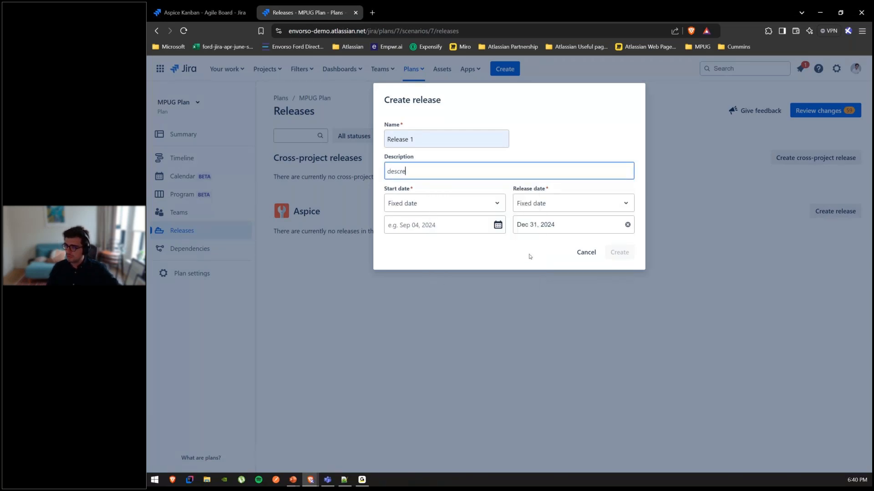
click(419, 139)
key(BackSpace)
text(A)
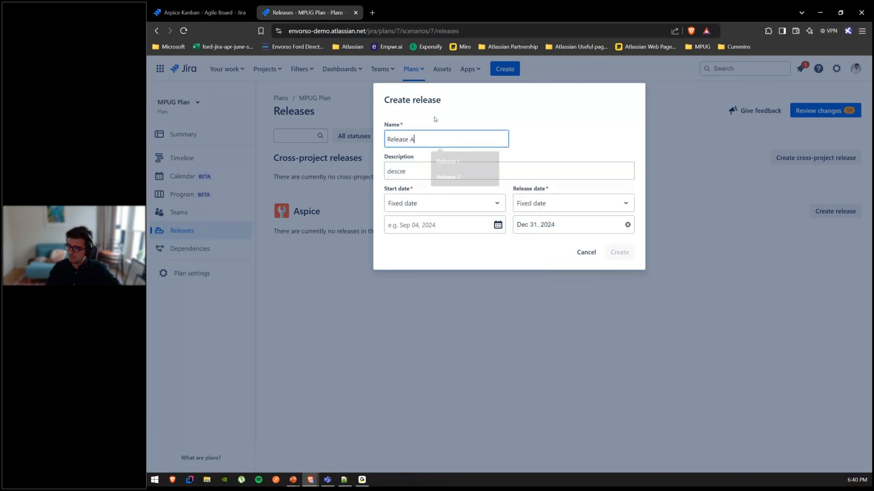
Set Release A's fixed start date to Sep 04, 2024 and create the release.
click(455, 225)
click(459, 282)
click(619, 252)
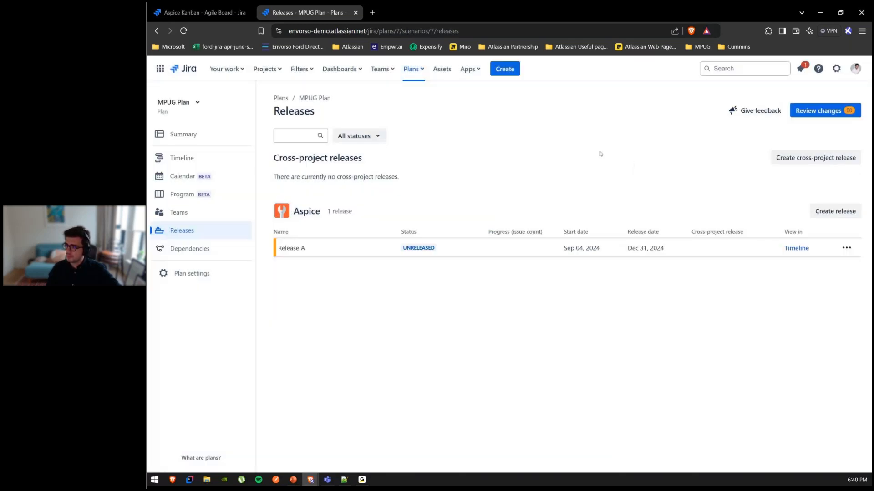
Start another release for the Aspice project named Release B.
click(831, 214)
text(Release B)
click(419, 165)
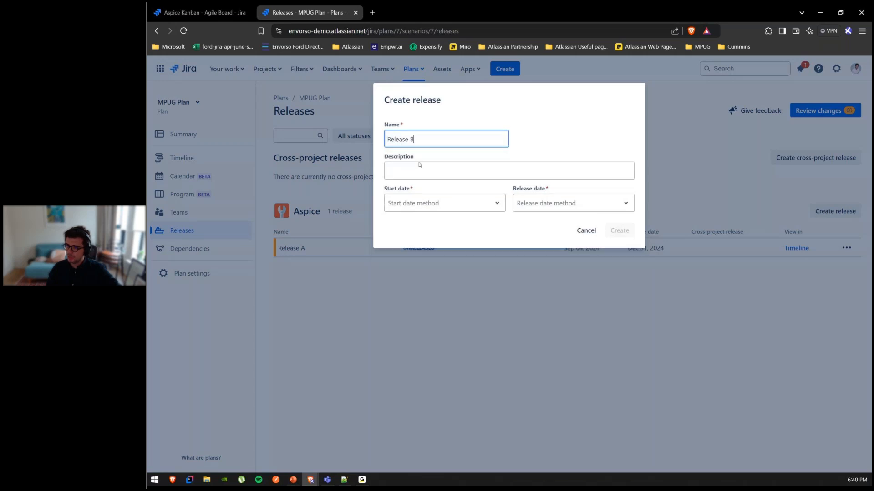
Give Release B a fixed release date of Dec 31, 2025.
click(559, 206)
click(567, 241)
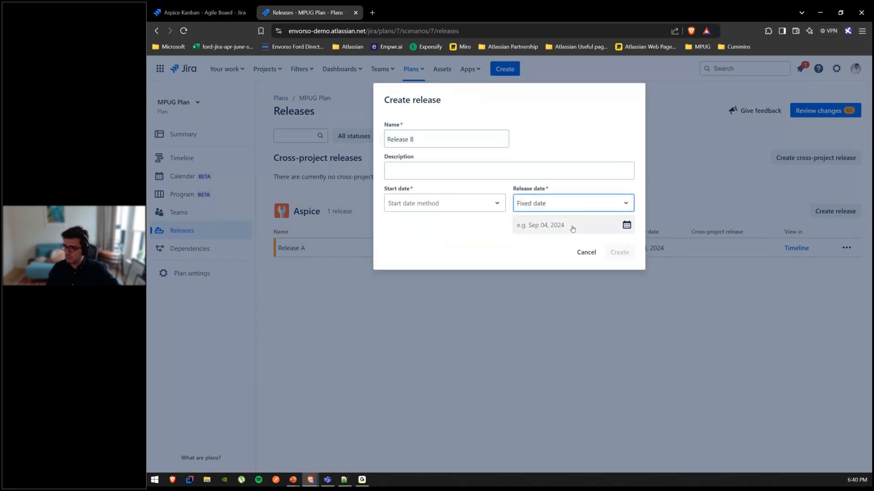
click(573, 228)
click(645, 251)
click(645, 251)
click(645, 250)
click(645, 251)
click(644, 251)
click(644, 250)
click(644, 250)
click(645, 250)
click(644, 250)
click(644, 250)
click(645, 250)
click(645, 251)
click(645, 250)
click(644, 251)
click(645, 250)
click(588, 344)
Give Release B a fixed start date of Jan 01, 2025 and create the release.
click(439, 203)
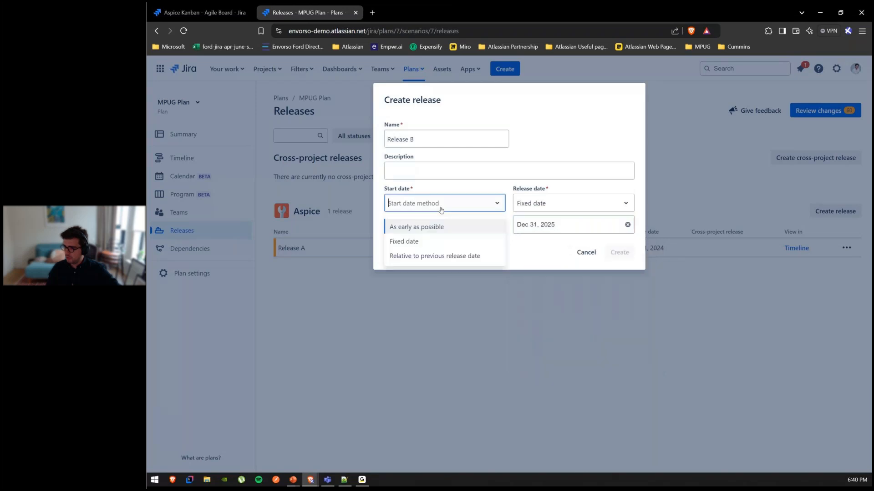
click(434, 240)
click(435, 225)
click(516, 250)
click(516, 250)
click(516, 251)
click(516, 250)
click(458, 283)
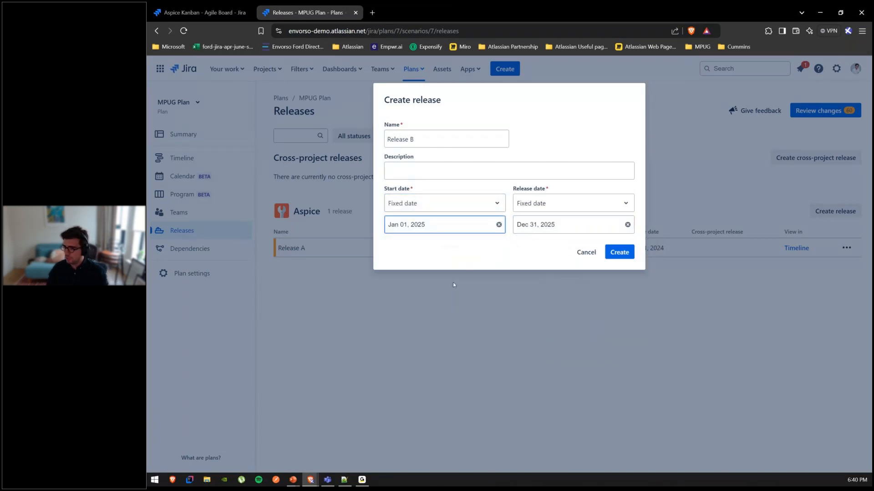
click(618, 251)
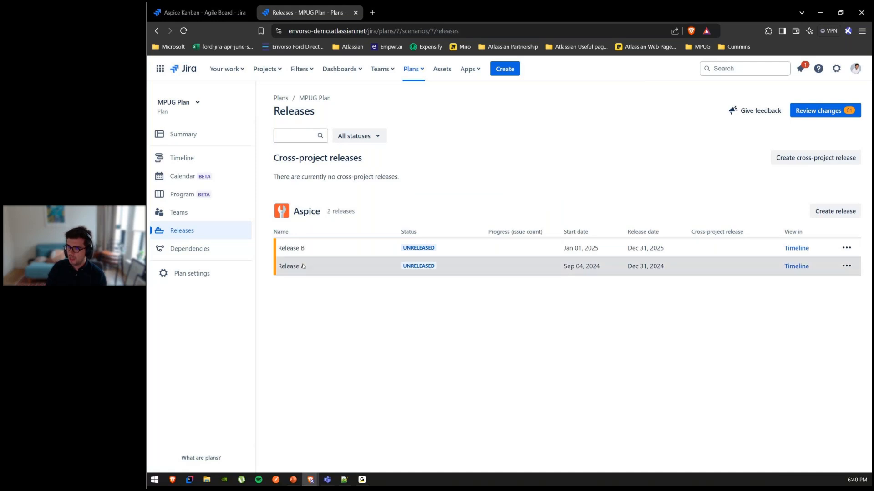
Auto-schedule the plan's timeline, overwriting all values for sprints, releases and teams, and accept the previewed changes.
click(196, 165)
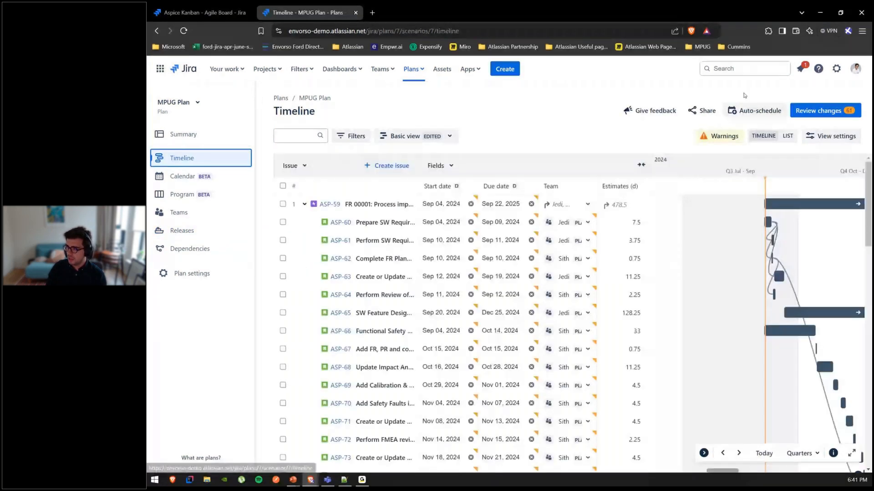
click(754, 111)
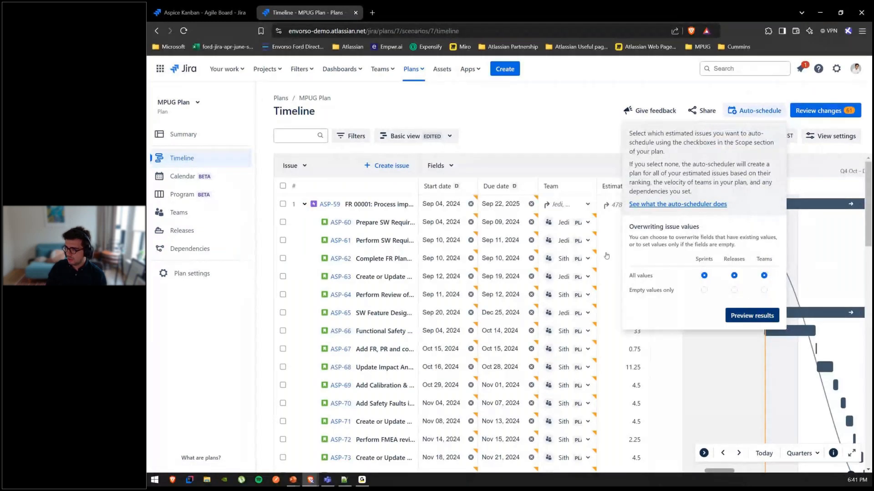
click(753, 314)
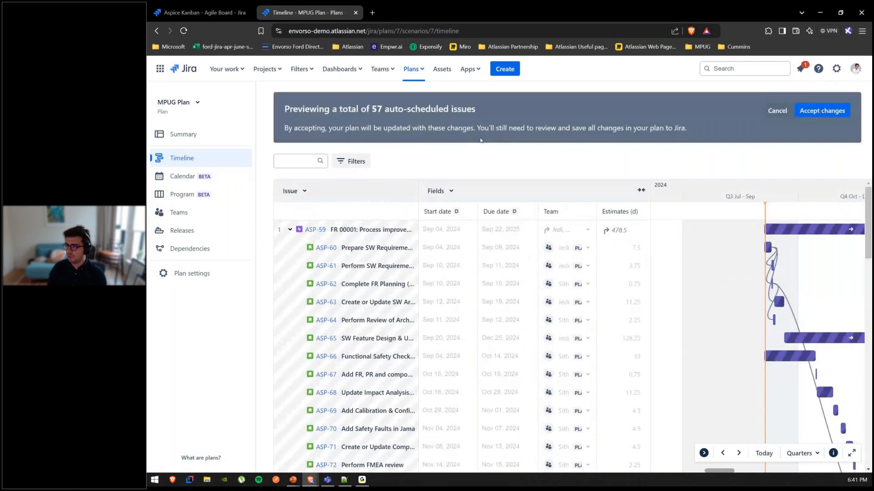
click(815, 115)
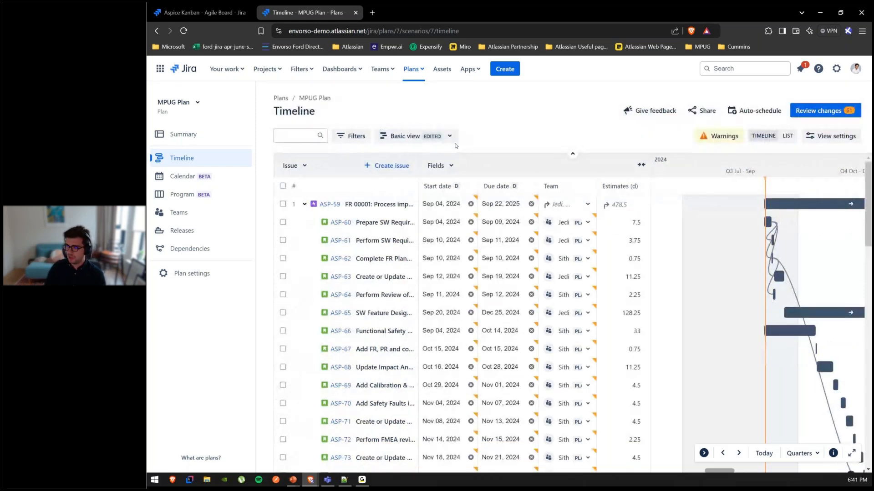
Add the Releases field to the timeline and check the release assigned to each issue down to ASP-86.
click(446, 137)
click(475, 129)
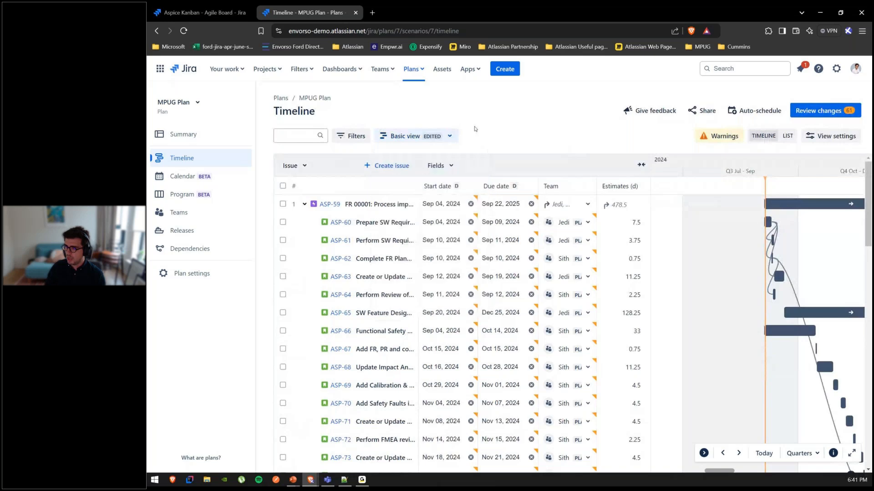
click(437, 166)
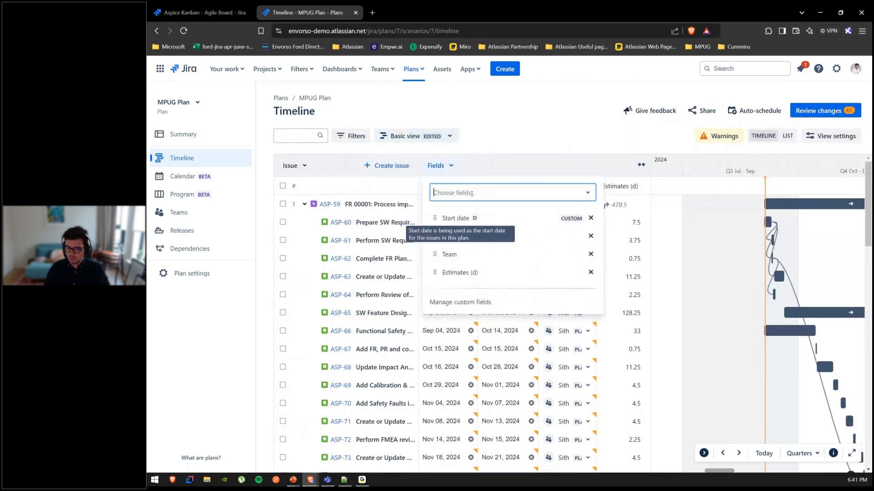
click(472, 193)
text(re)
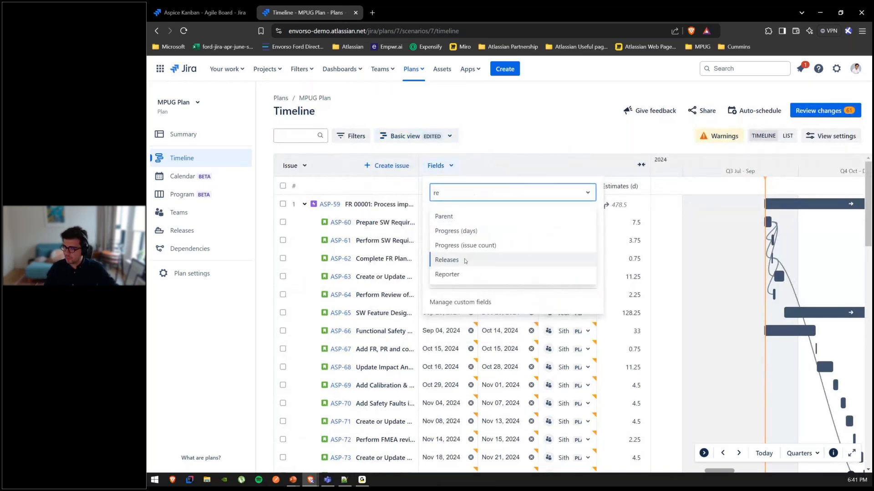
key(Return)
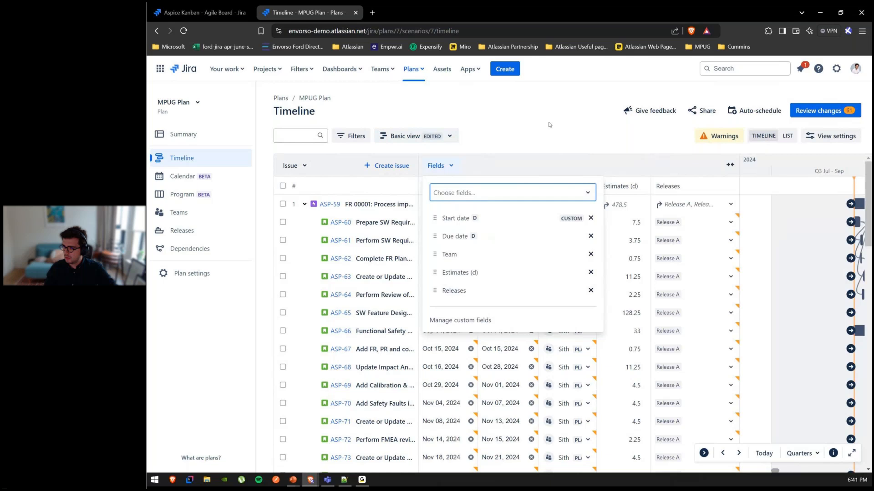
click(606, 136)
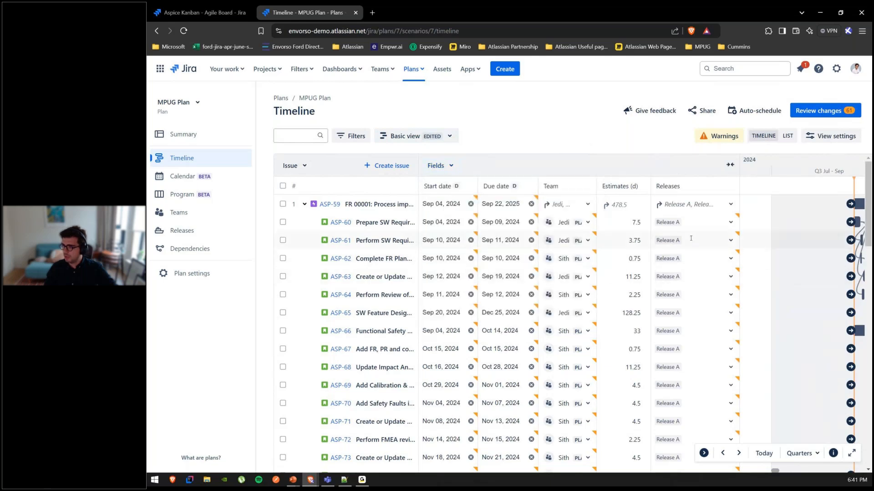
drag(868, 231, 871, 293)
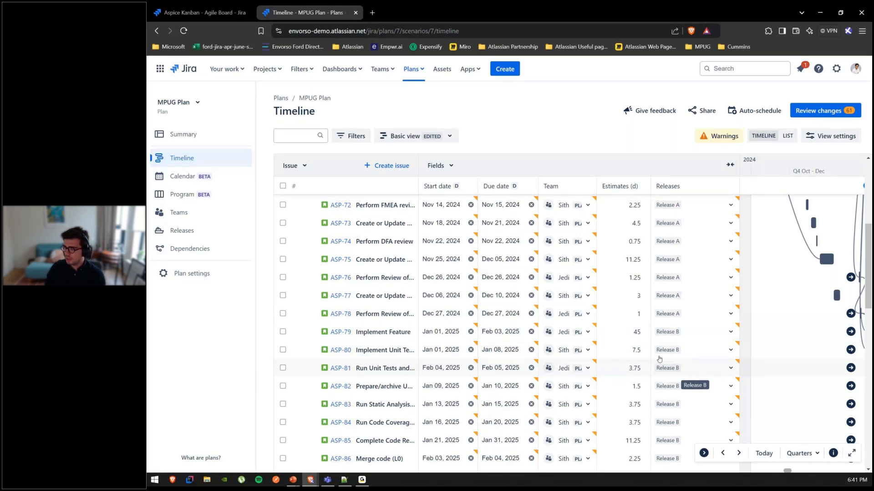
scroll(575, 289, up, 5)
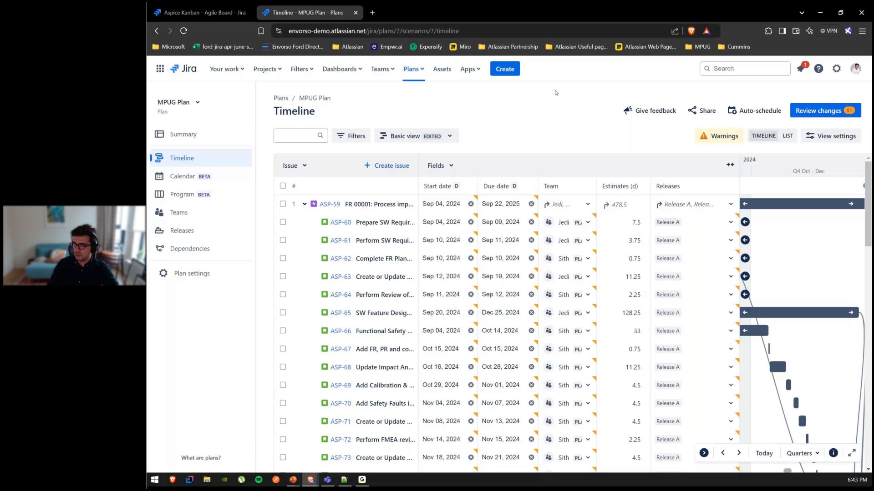
Collapse the plan's side navigation, then review the pending changes and save all selected ones in Jira without update notifications.
key([)
scroll(753, 269, left, 2)
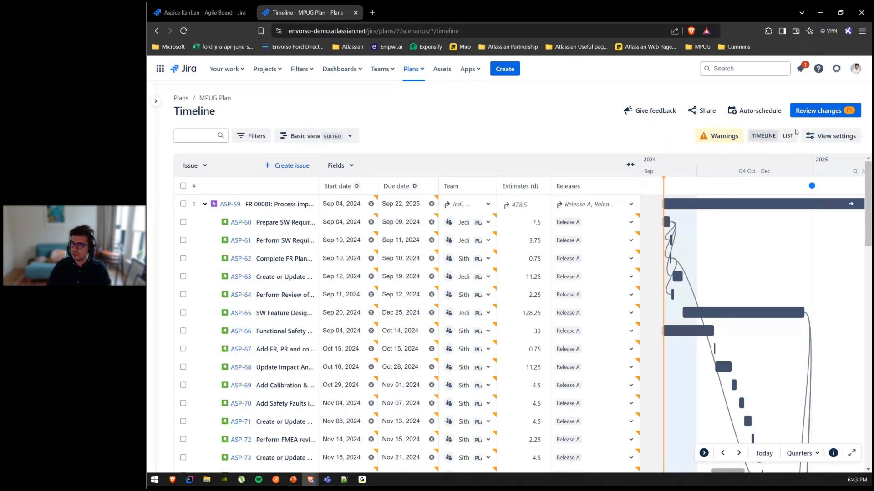
click(818, 110)
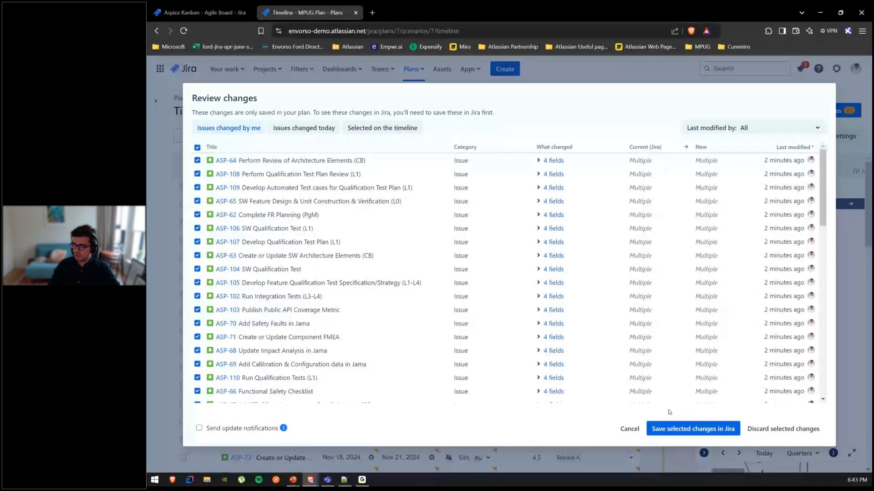
click(673, 427)
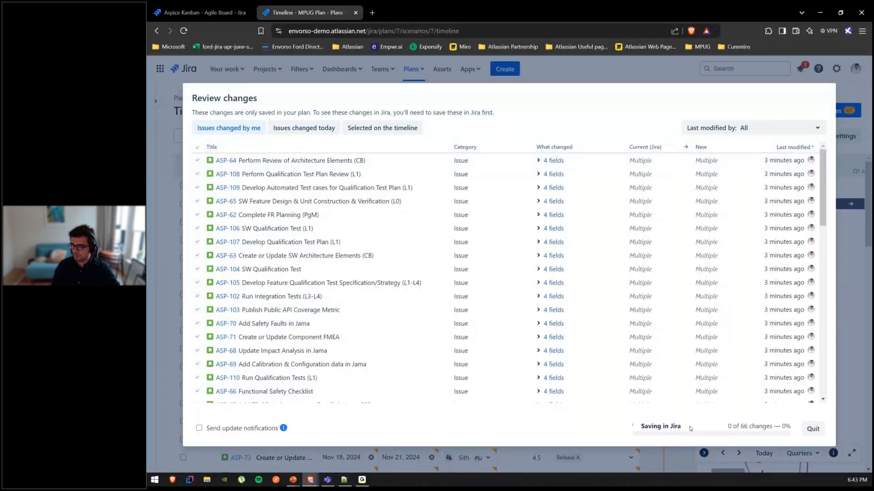